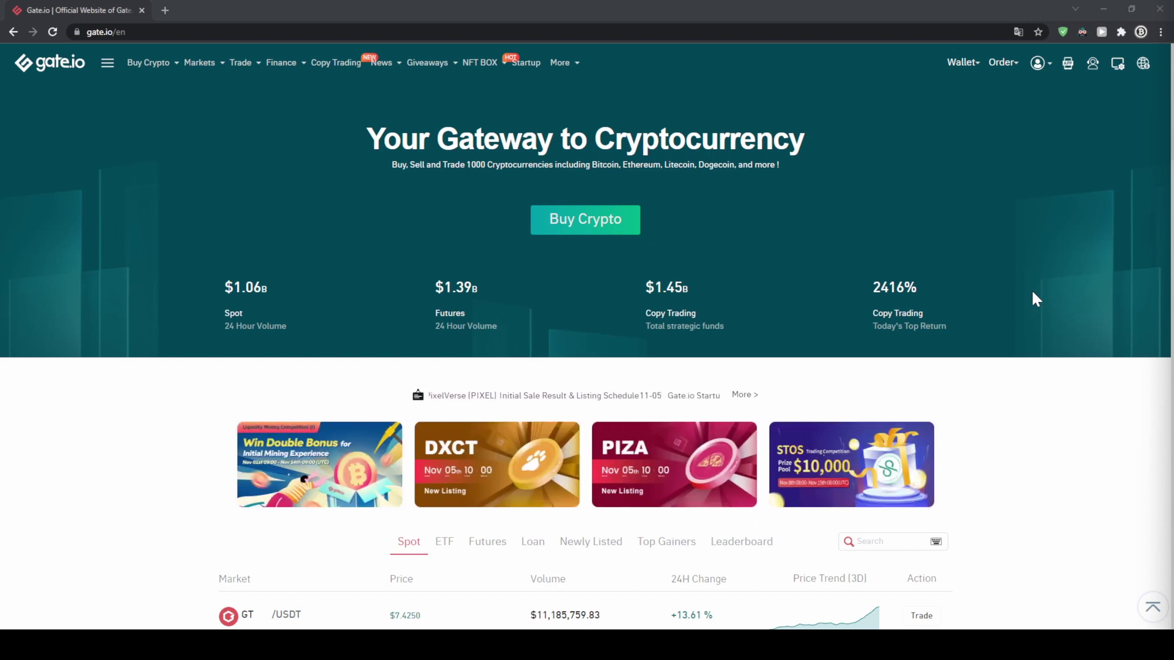
Step: Bring up the account menu from the top navigation to show its security verification options
{"action": "mouse_move", "coordinate": [1042, 72]}
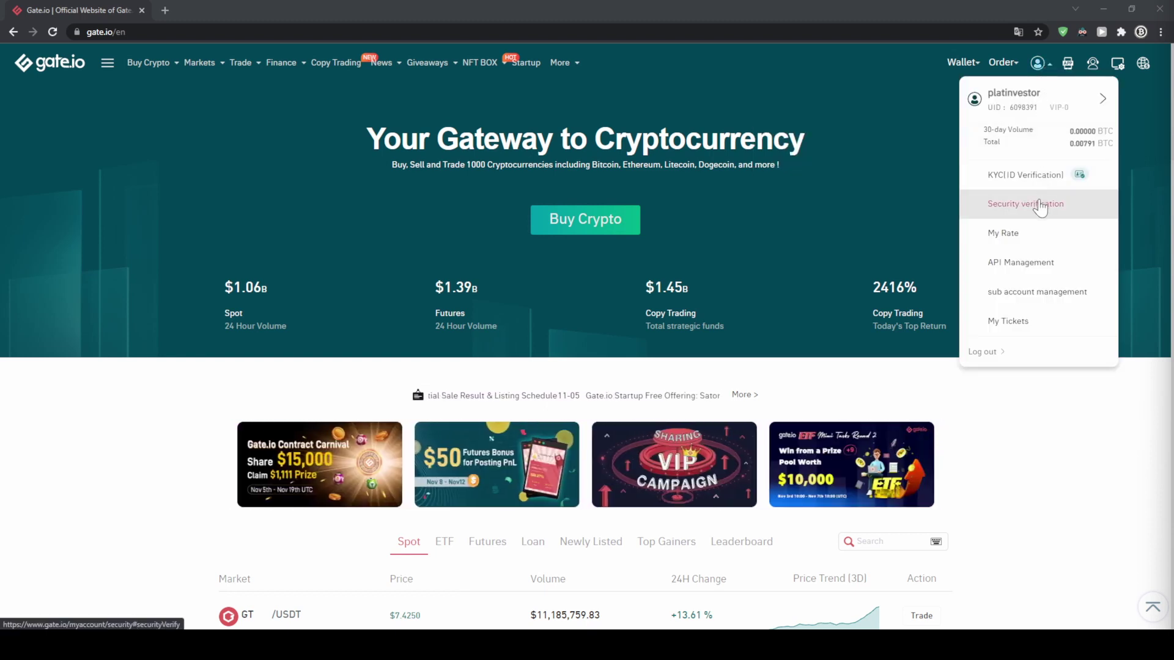
Step: Open Security verification and confirm KYC succeeded with a Medium safety strength rating
{"action": "left_click", "coordinate": [1041, 206]}
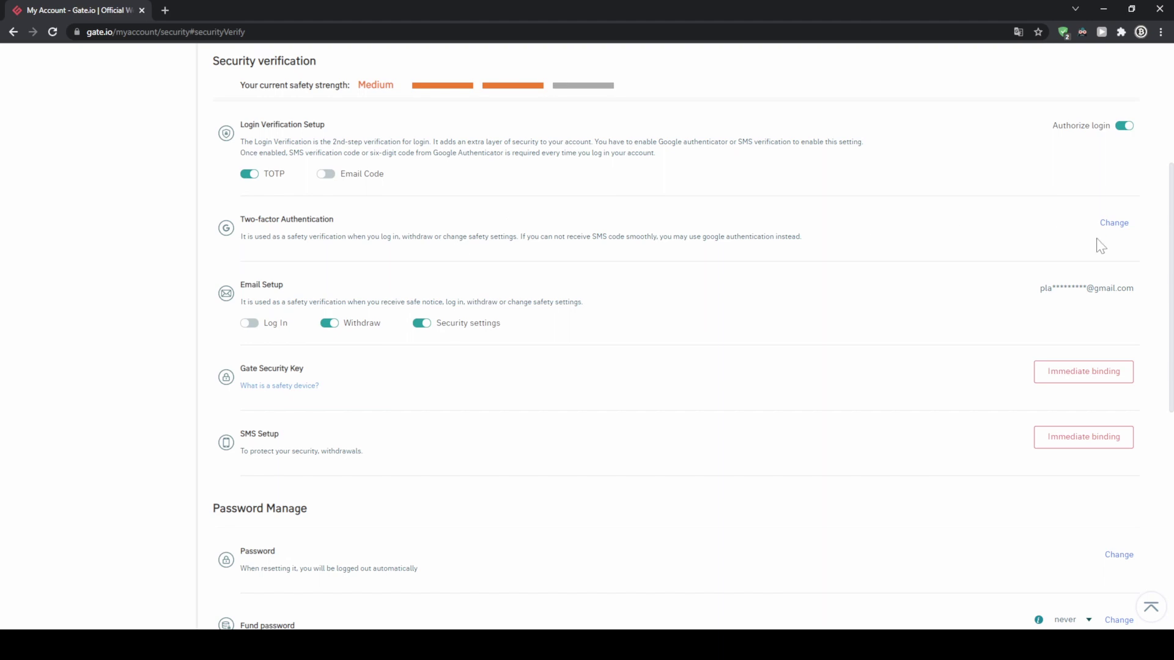
{"action": "scroll", "coordinate": [1100, 246], "scroll_direction": "up", "scroll_amount": 5}
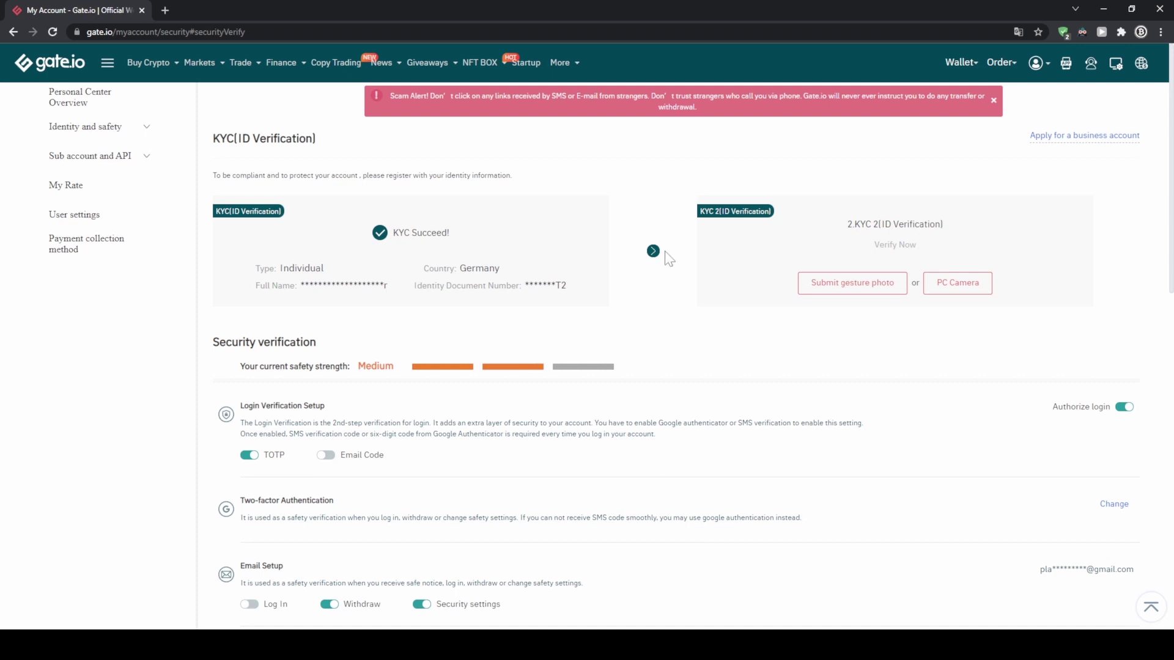
Step: Open the Wallet Deposit page and search 'btc' to choose Bitcoin (BTC) as the coin
{"action": "mouse_move", "coordinate": [948, 57]}
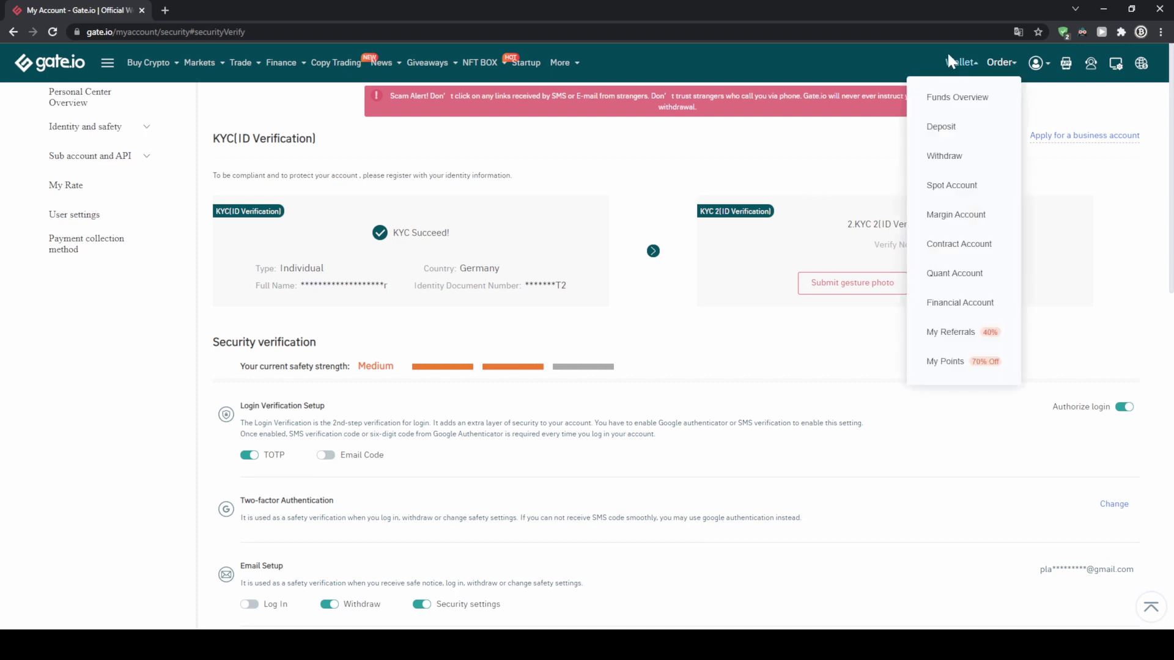
{"action": "left_click", "coordinate": [941, 127]}
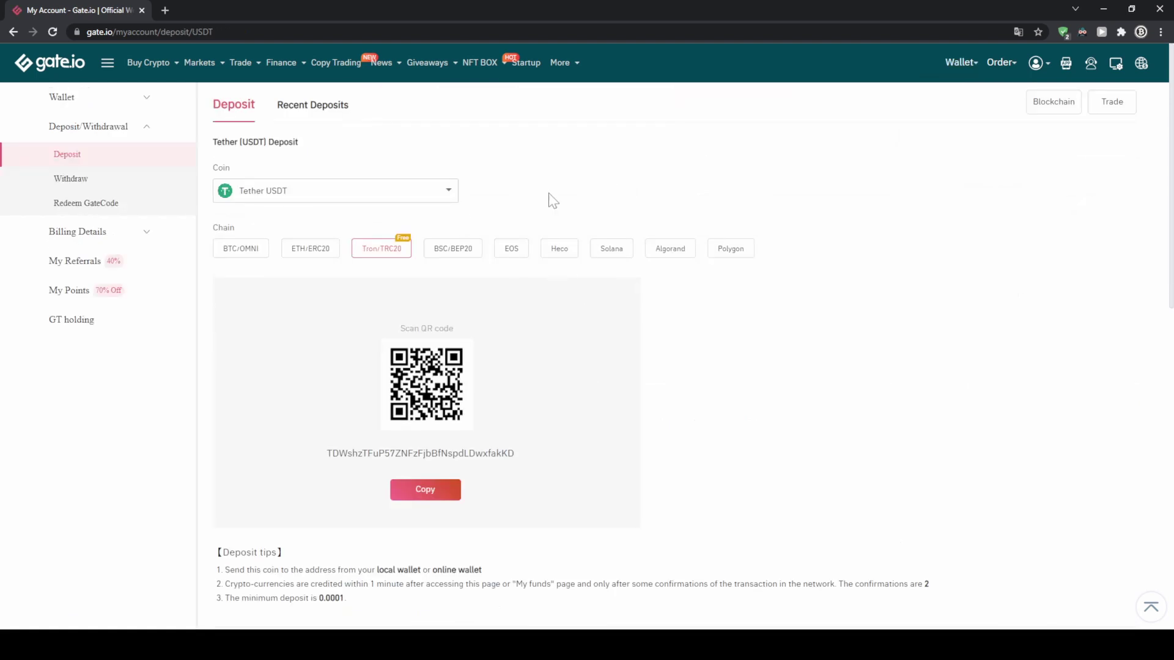
{"action": "left_click", "coordinate": [450, 191]}
{"action": "left_click", "coordinate": [450, 192]}
{"action": "left_click", "coordinate": [433, 192]}
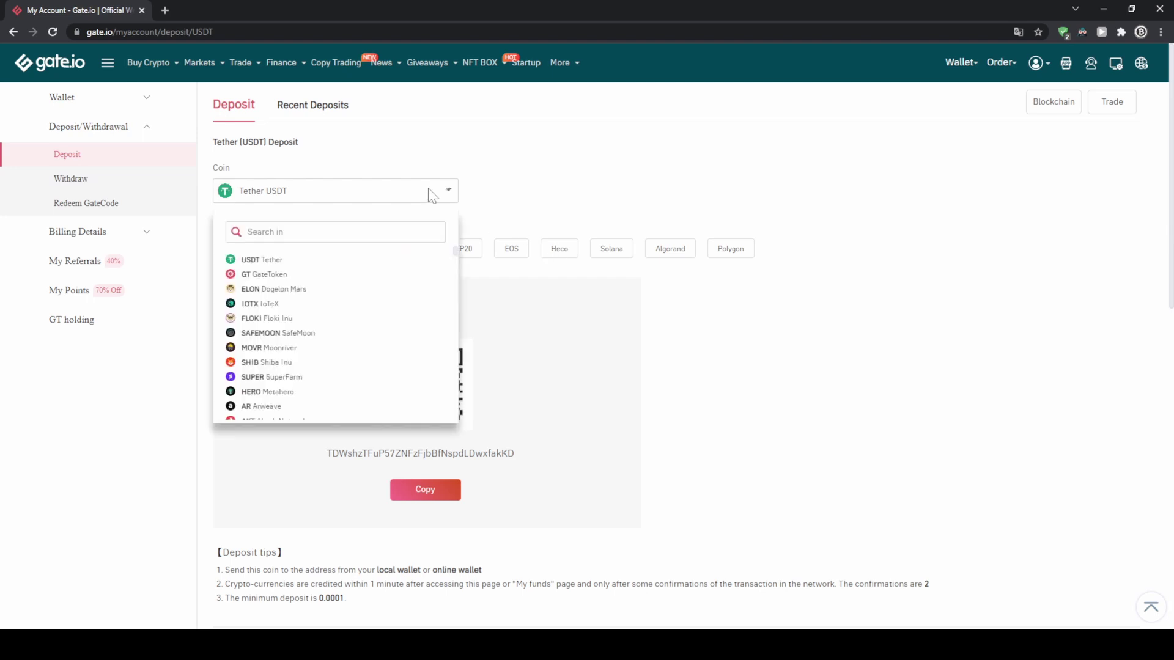
{"action": "scroll", "coordinate": [385, 287], "scroll_direction": "down", "scroll_amount": 15}
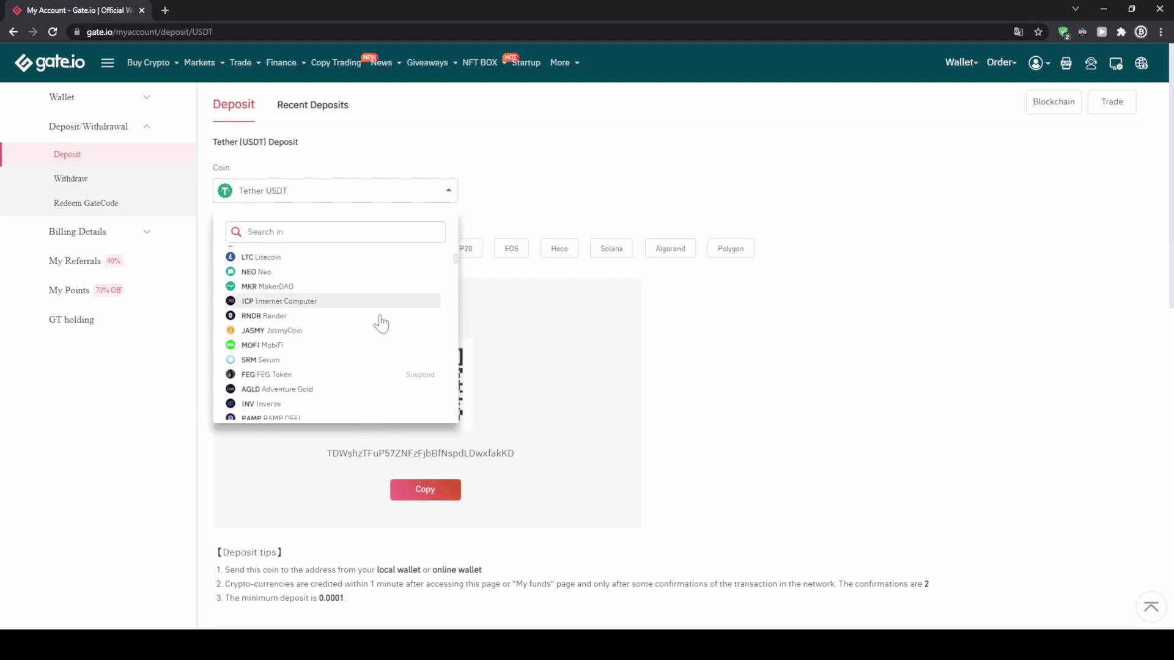
{"action": "scroll", "coordinate": [382, 324], "scroll_direction": "down", "scroll_amount": 20}
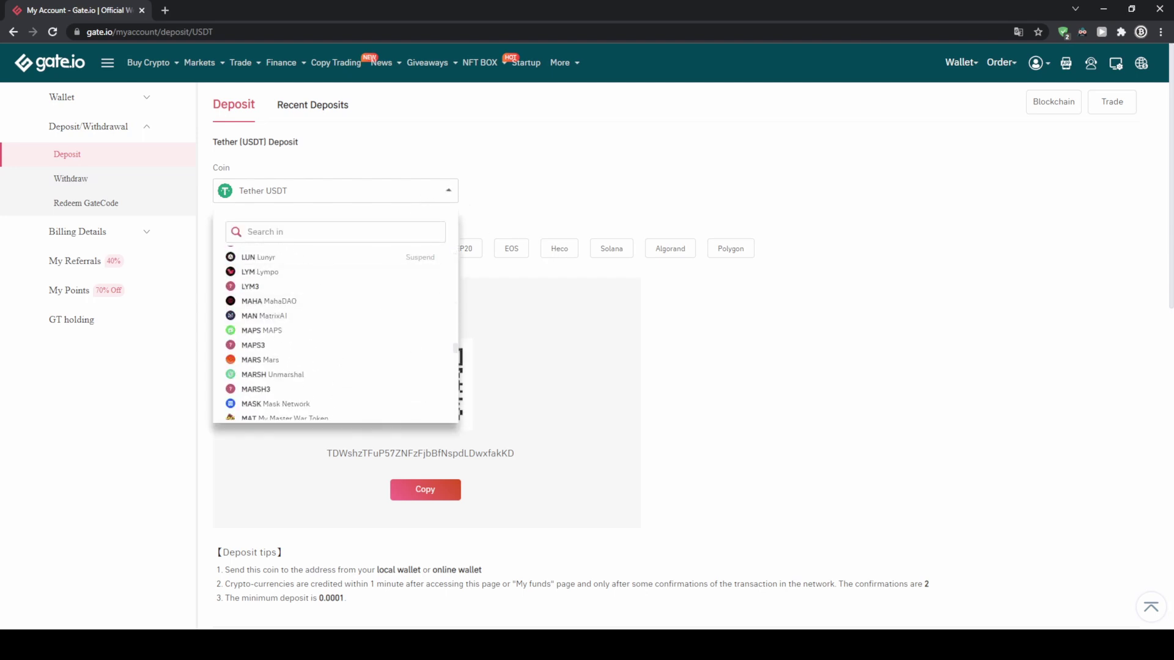
{"action": "type", "text": "btc"}
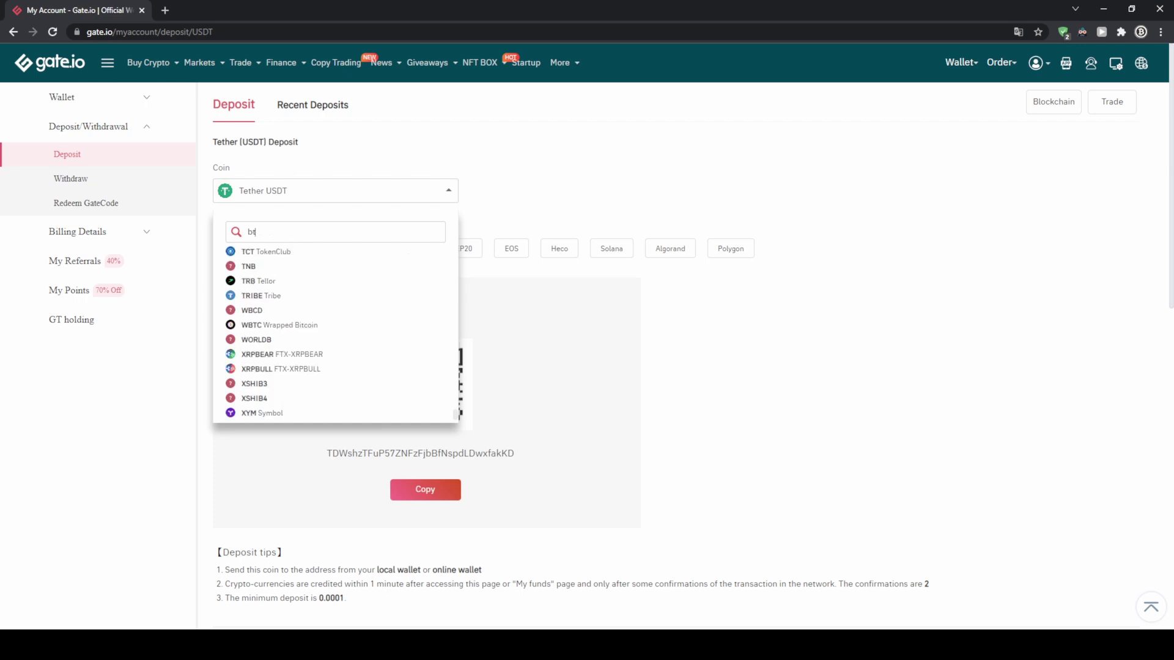
{"action": "left_click", "coordinate": [287, 263]}
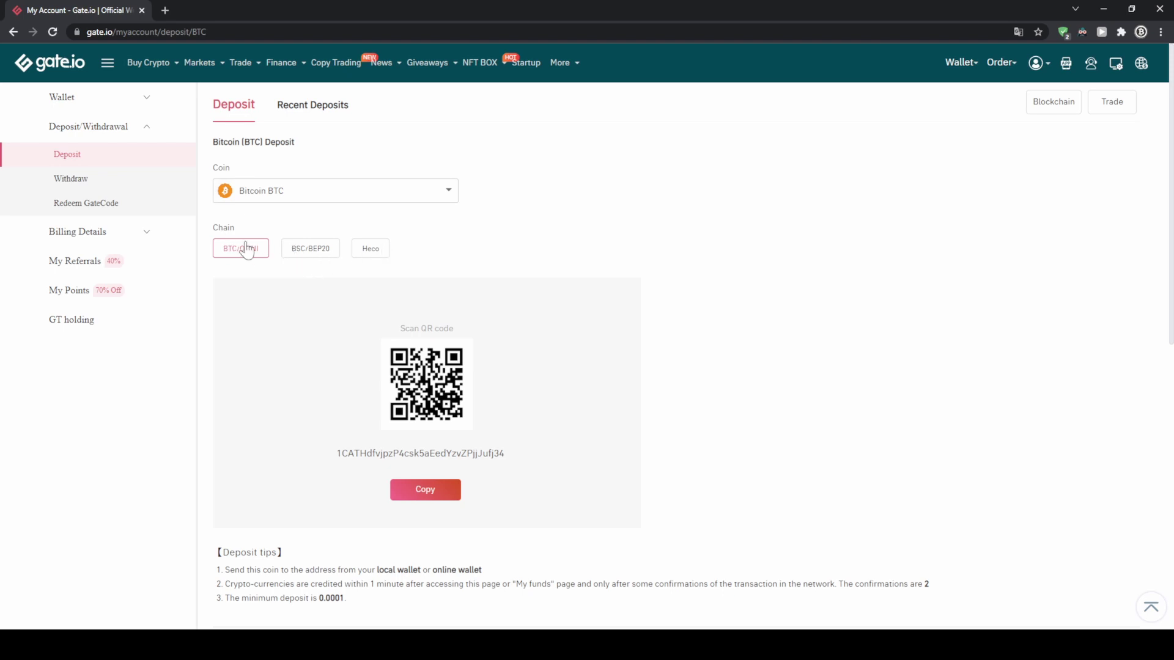
Step: Select and copy the BTC/OMNI deposit address
{"action": "left_click", "coordinate": [263, 195]}
{"action": "left_click", "coordinate": [214, 270]}
{"action": "left_click_drag", "start_coordinate": [335, 453], "coordinate": [506, 454]}
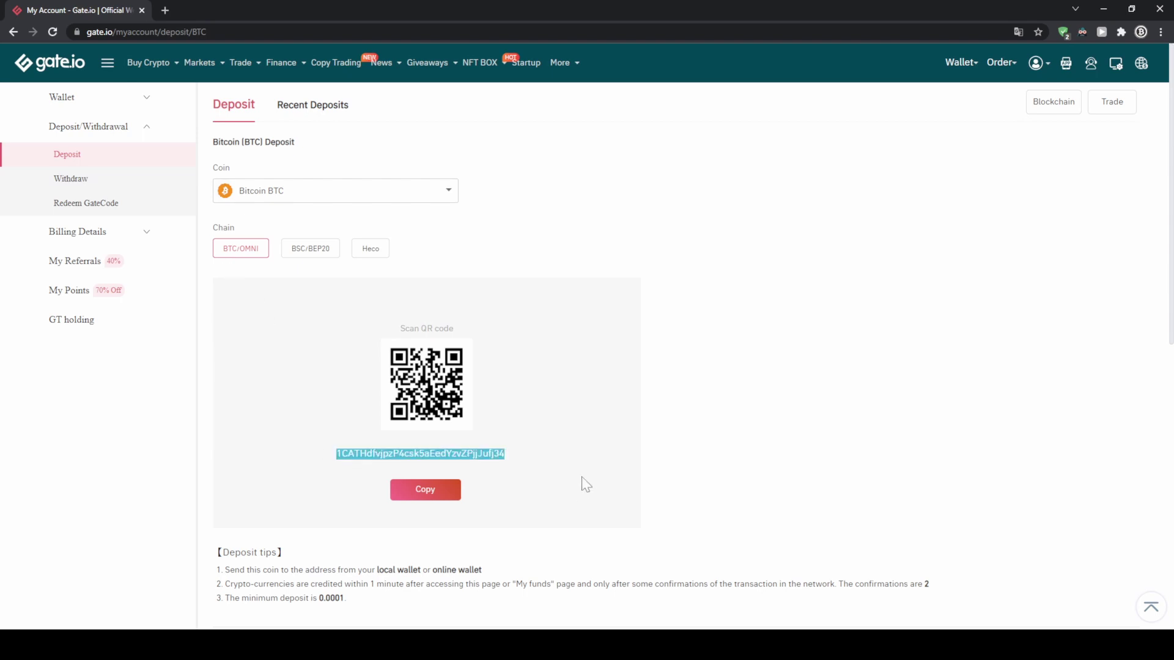
{"action": "left_click", "coordinate": [452, 489]}
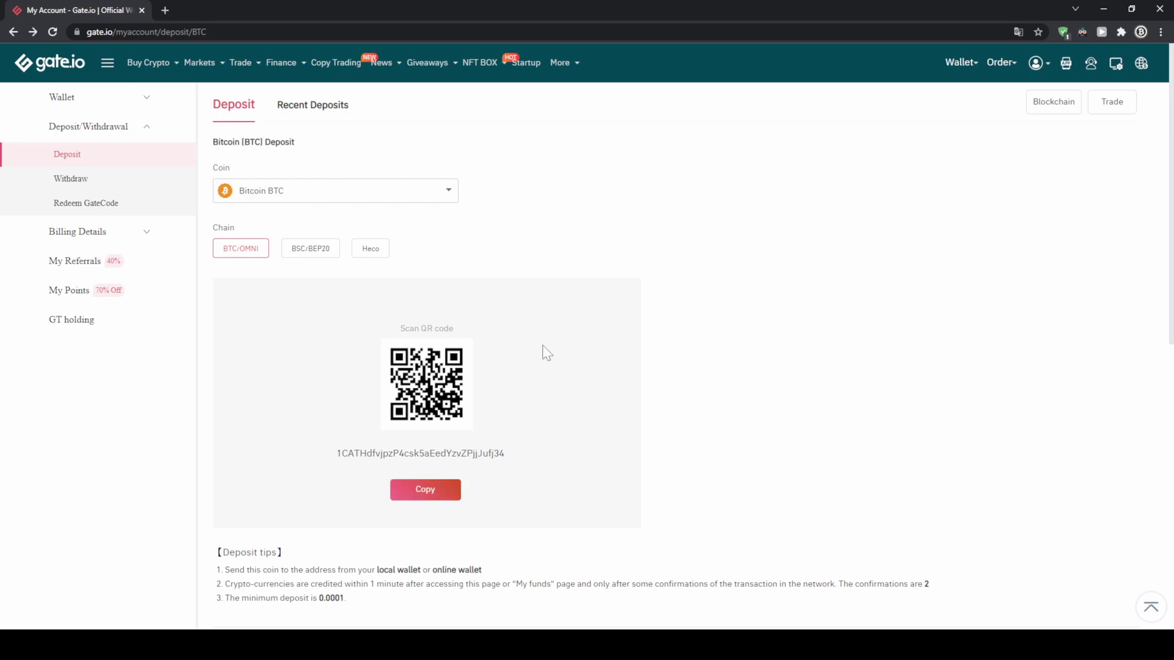
{"action": "left_click", "coordinate": [431, 197]}
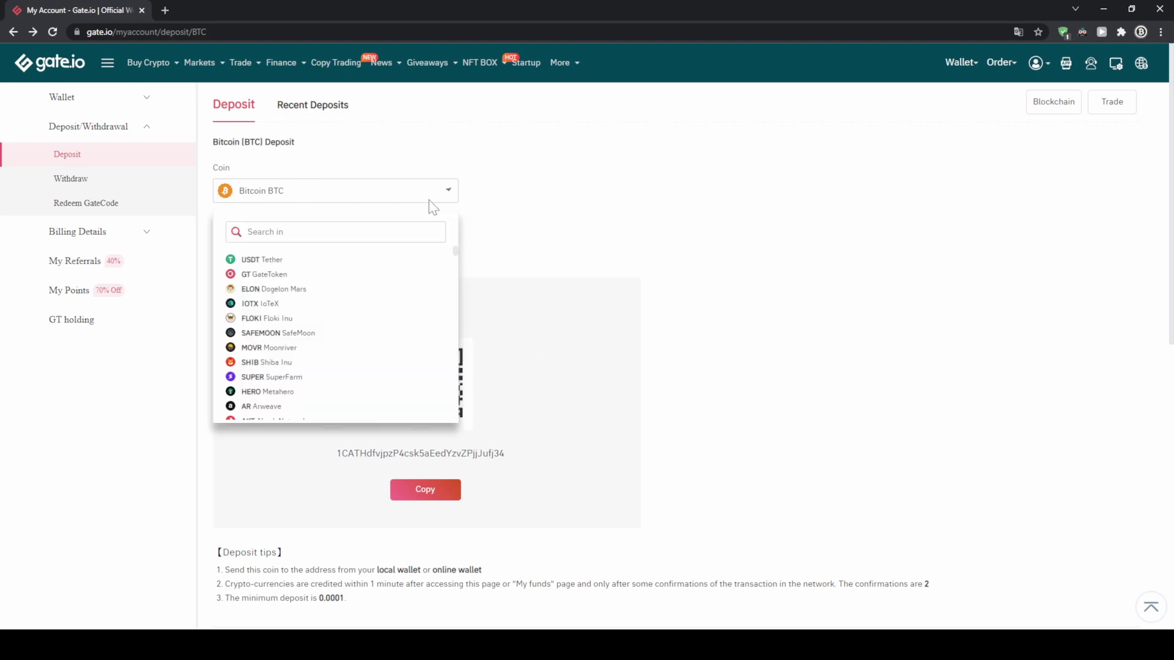
Step: Switch the deposit coin back to Tether USDT on the Tron/TRC20 chain
{"action": "left_click", "coordinate": [357, 259]}
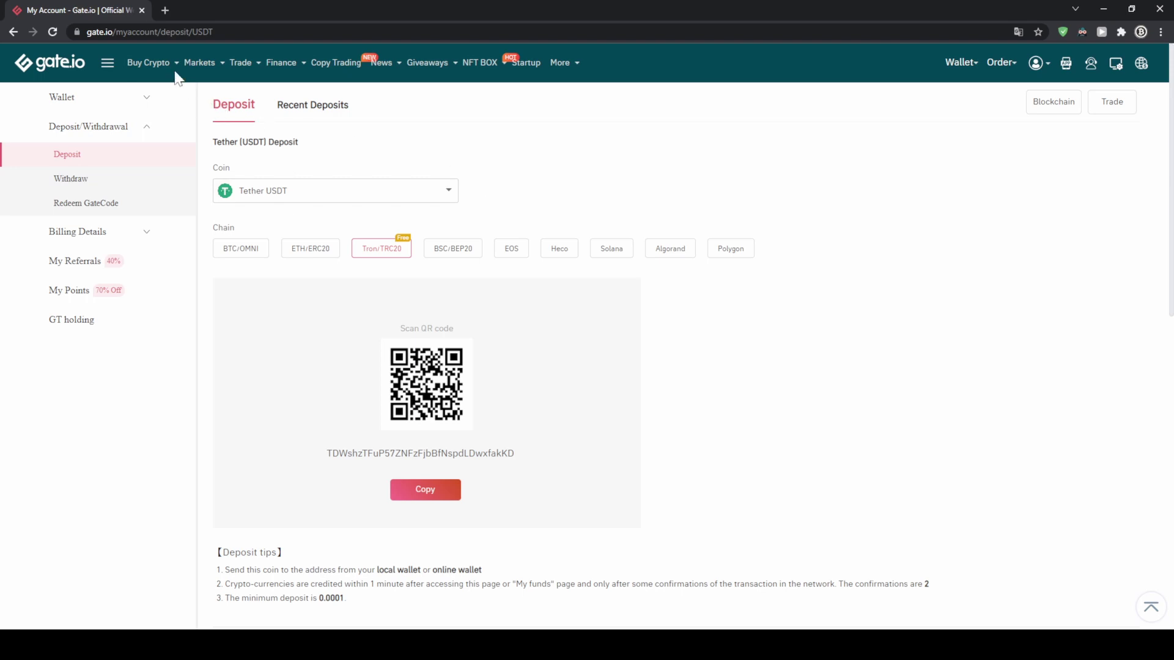
{"action": "mouse_move", "coordinate": [169, 71]}
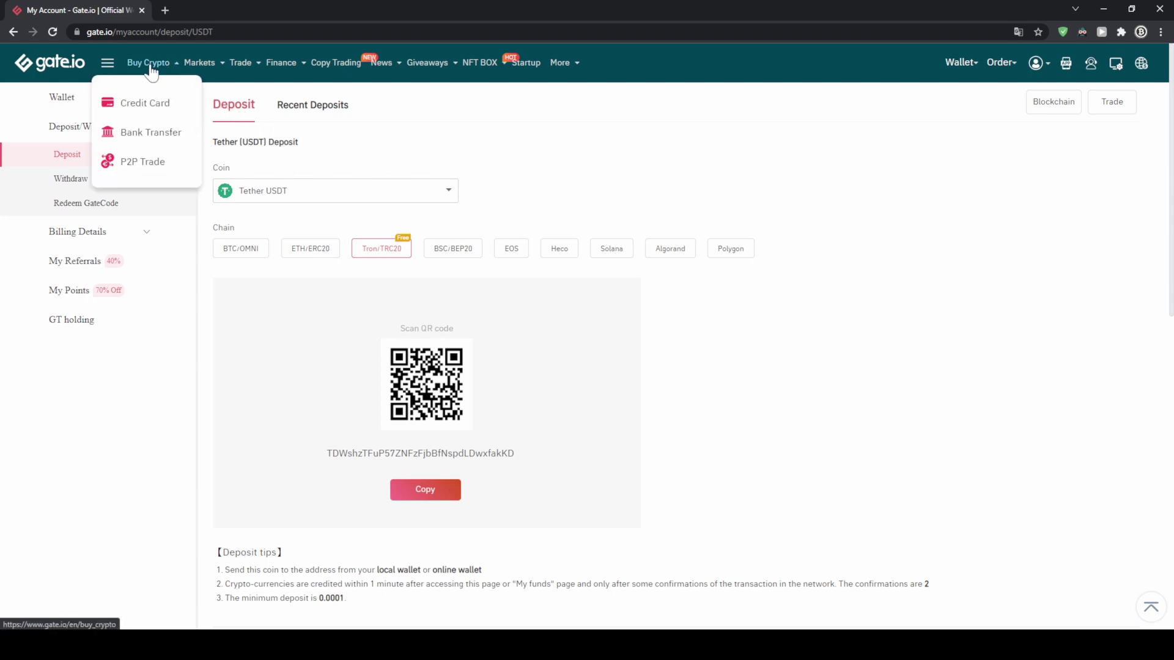
Step: Open the Buy Crypto Credit Card page in a new tab, paying 500 USD
{"action": "left_click", "coordinate": [149, 103]}
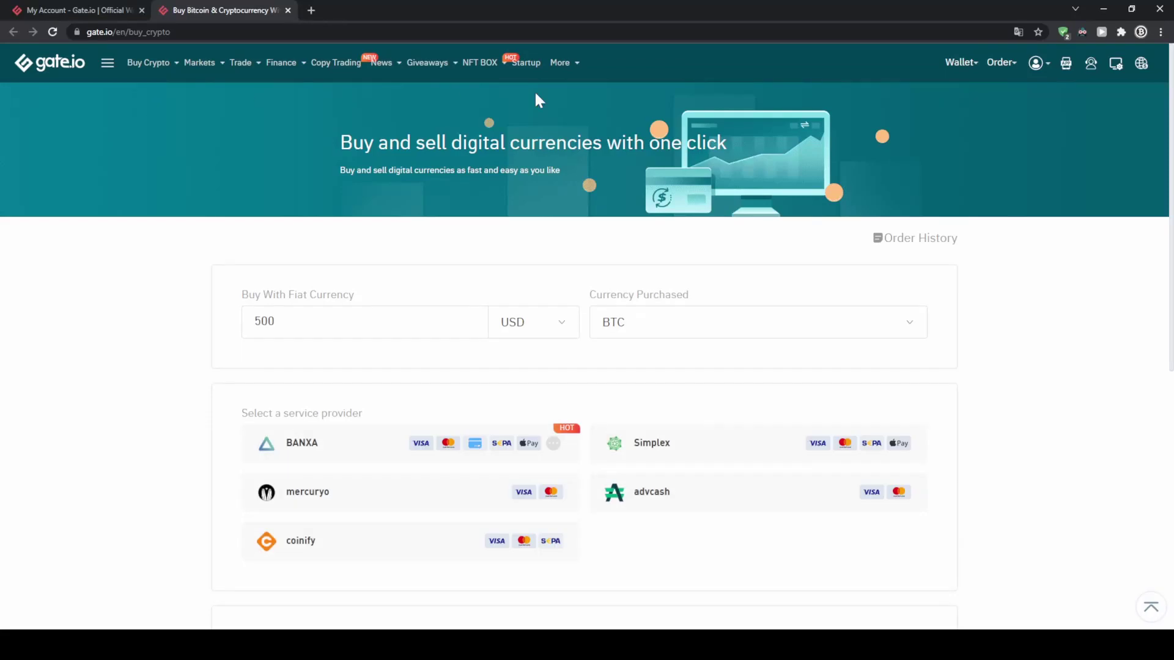
{"action": "left_click", "coordinate": [567, 339]}
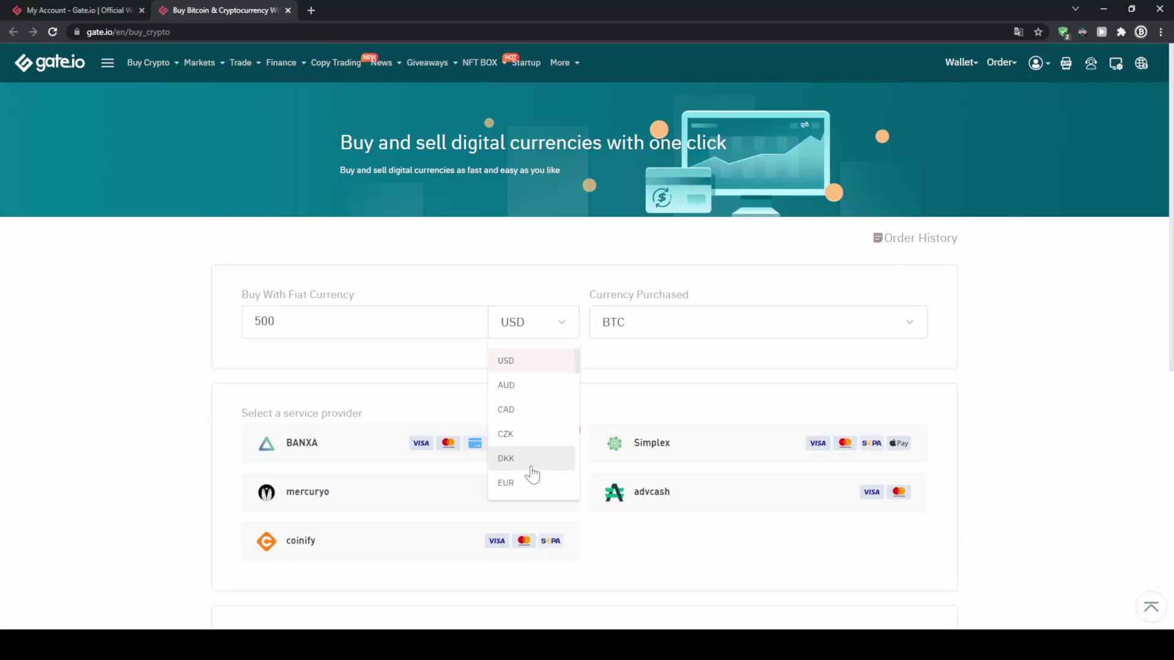
{"action": "scroll", "coordinate": [536, 421], "scroll_direction": "down", "scroll_amount": 6}
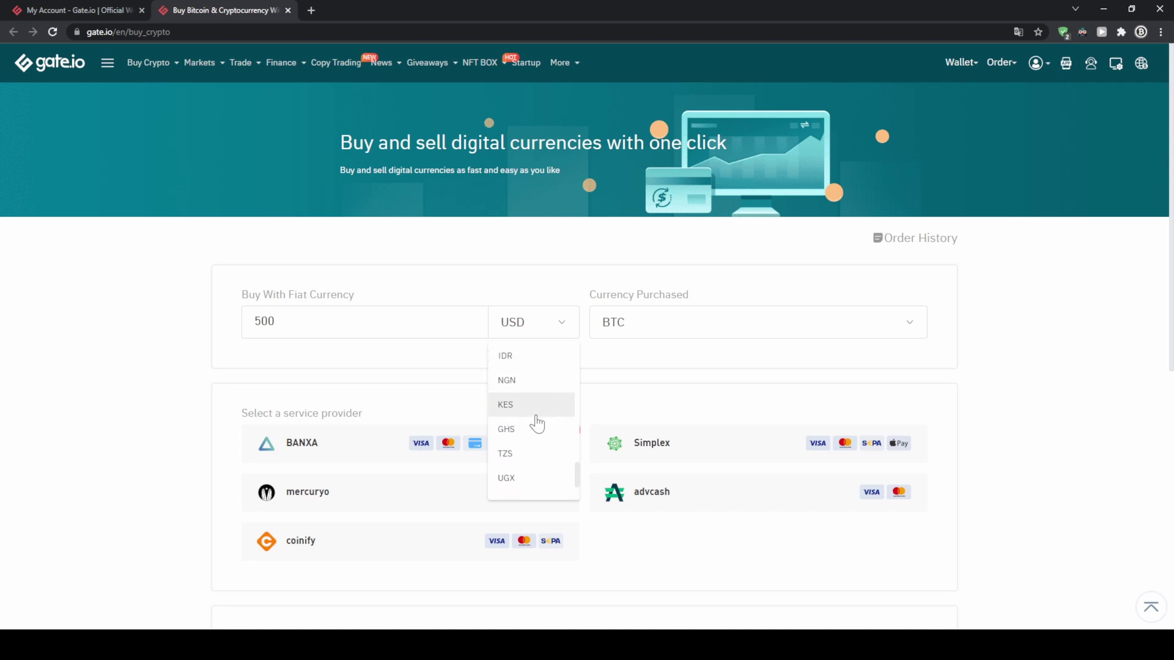
{"action": "left_click", "coordinate": [244, 279]}
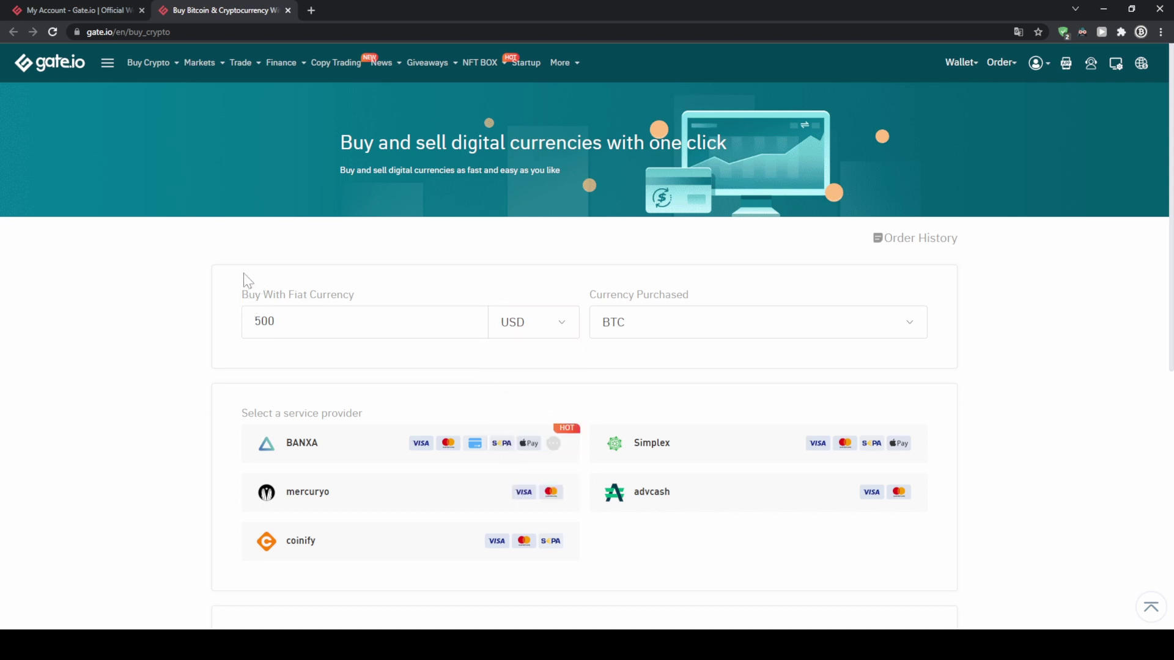
{"action": "left_click", "coordinate": [290, 327]}
{"action": "left_click_drag", "start_coordinate": [290, 326], "coordinate": [202, 327]}
{"action": "left_click", "coordinate": [145, 327]}
Step: Choose USDT as the currency purchased
{"action": "left_click", "coordinate": [893, 330]}
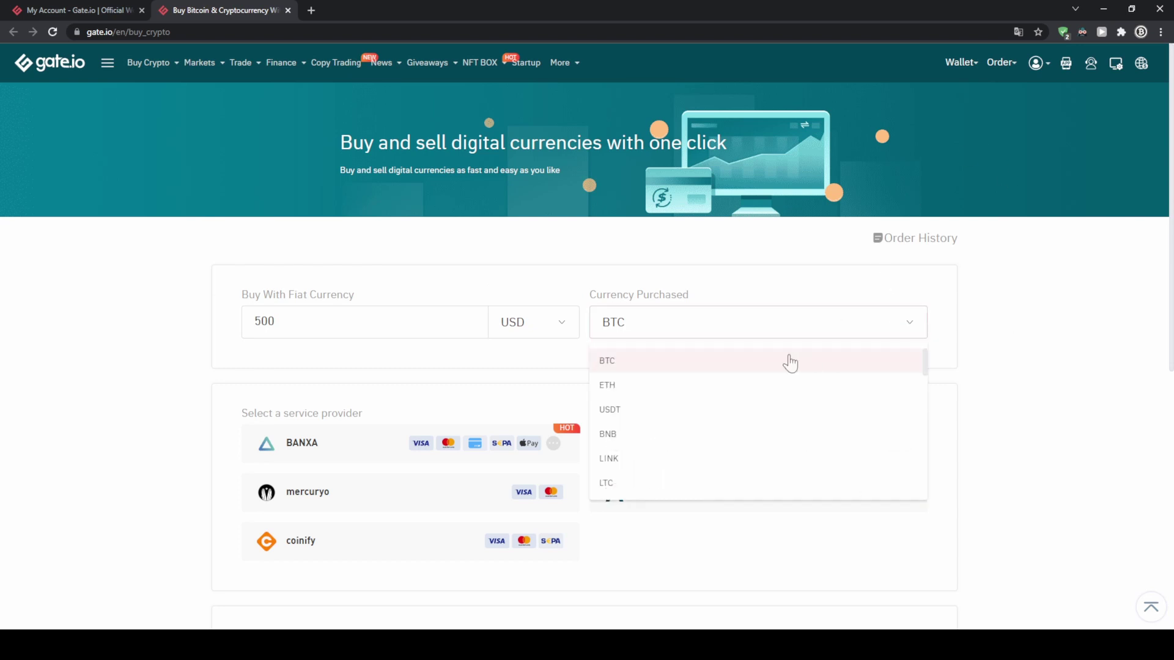
{"action": "scroll", "coordinate": [637, 387], "scroll_direction": "down", "scroll_amount": 5}
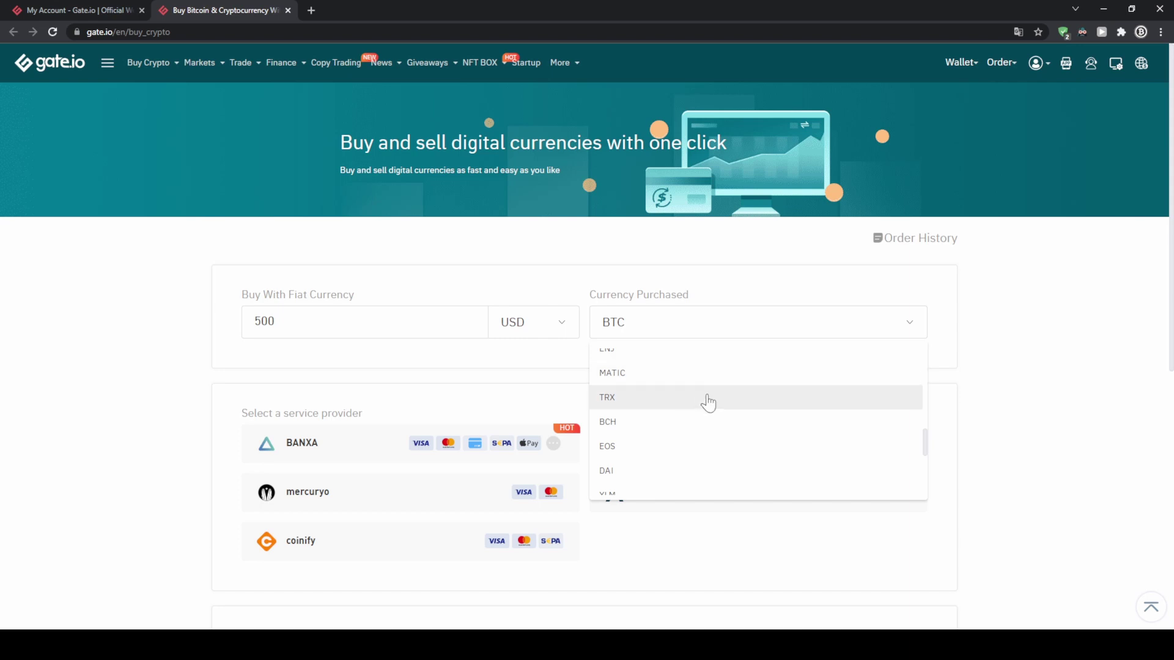
{"action": "scroll", "coordinate": [703, 403], "scroll_direction": "up", "scroll_amount": 5}
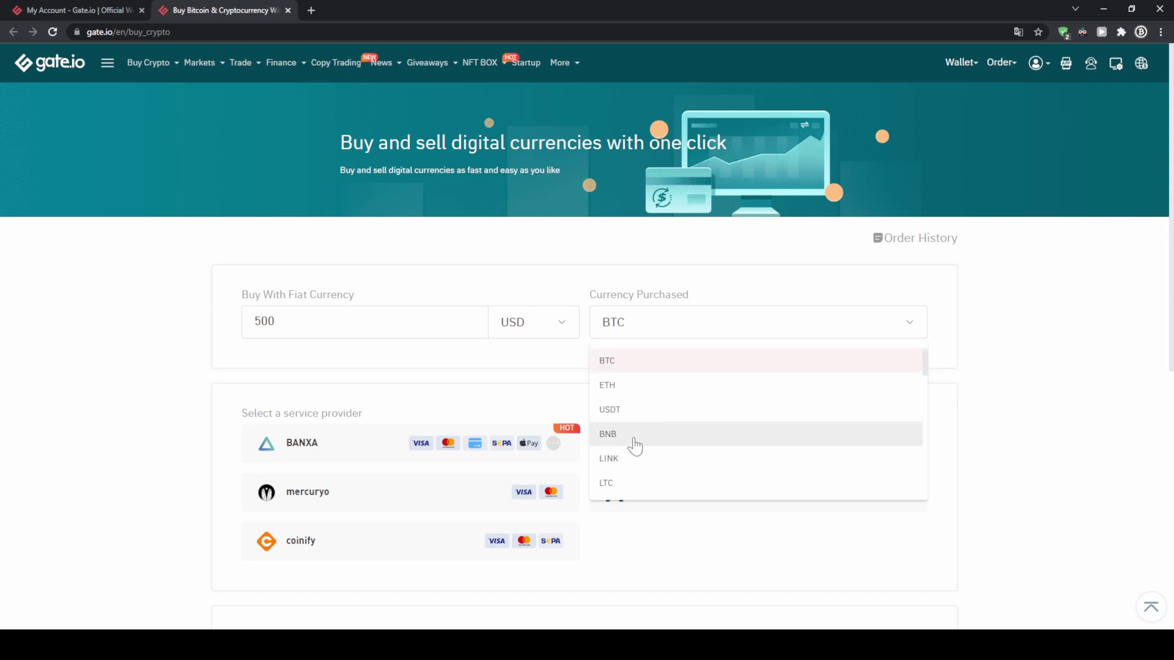
{"action": "left_click", "coordinate": [663, 411]}
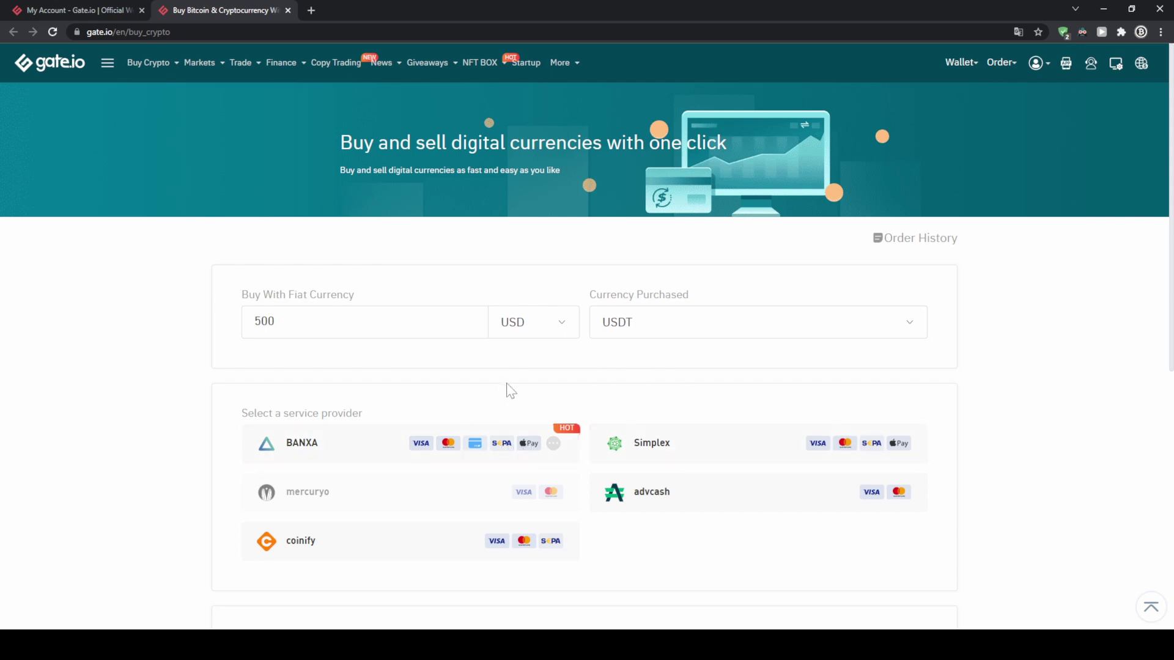
Step: Pick BANXA as provider, accept the disclaimer and purchase 500 USD of USDT
{"action": "left_click", "coordinate": [333, 443]}
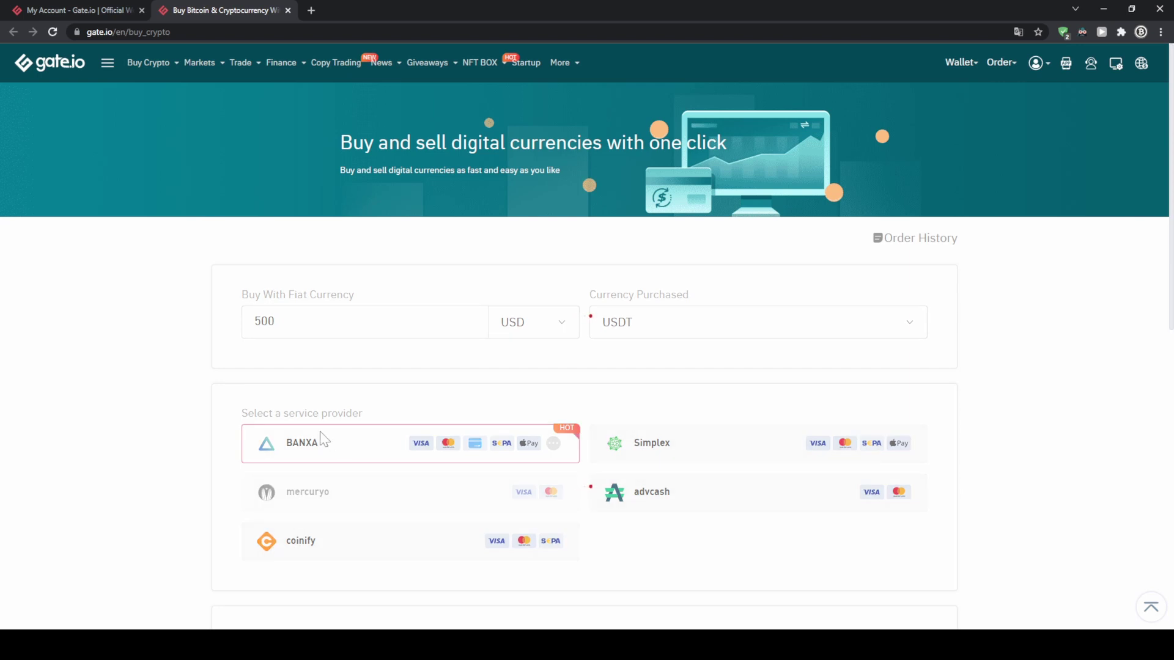
{"action": "scroll", "coordinate": [231, 400], "scroll_direction": "down", "scroll_amount": 5}
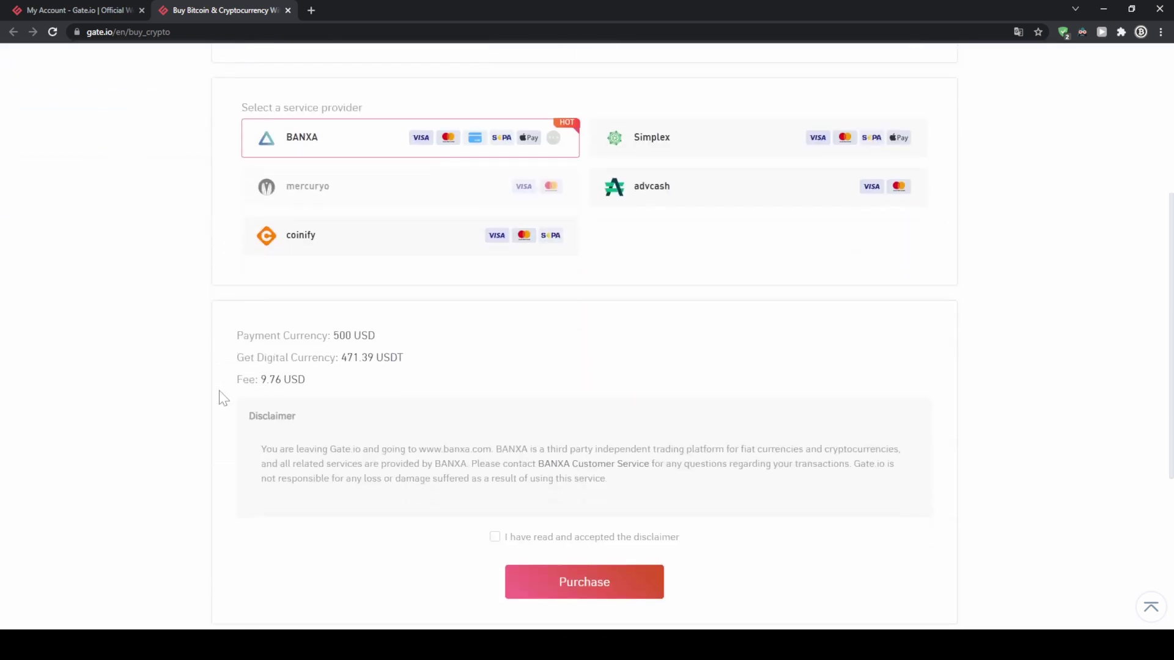
{"action": "left_click_drag", "start_coordinate": [338, 335], "coordinate": [382, 336]}
{"action": "left_click", "coordinate": [361, 337]}
{"action": "left_click", "coordinate": [495, 538]}
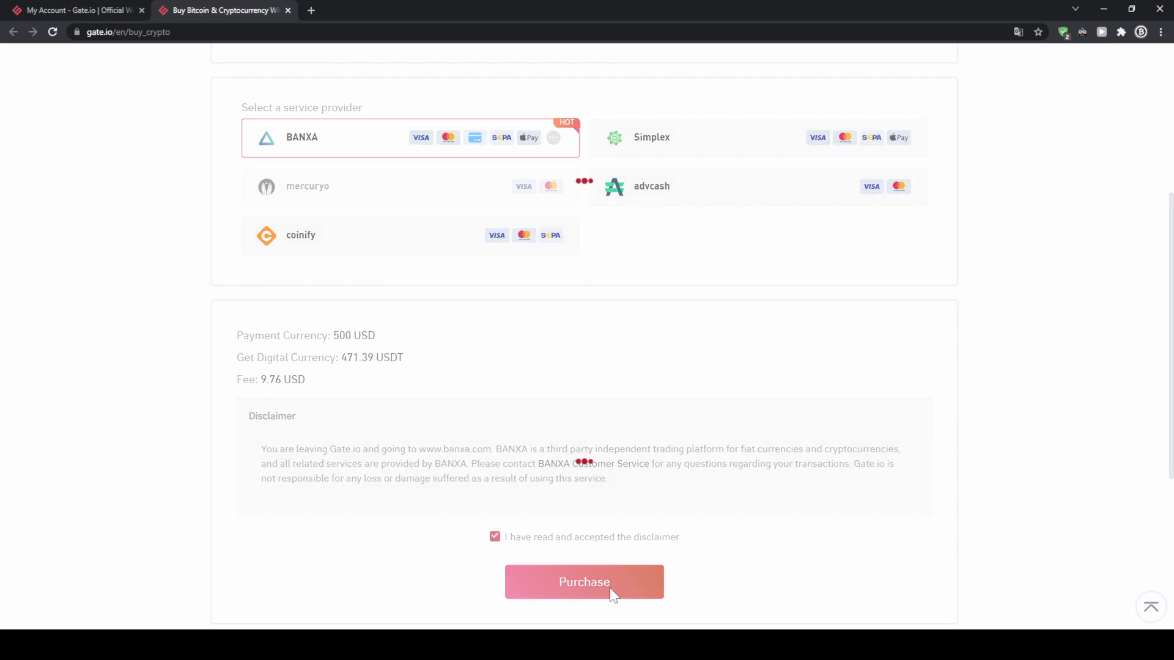
{"action": "left_click", "coordinate": [608, 584]}
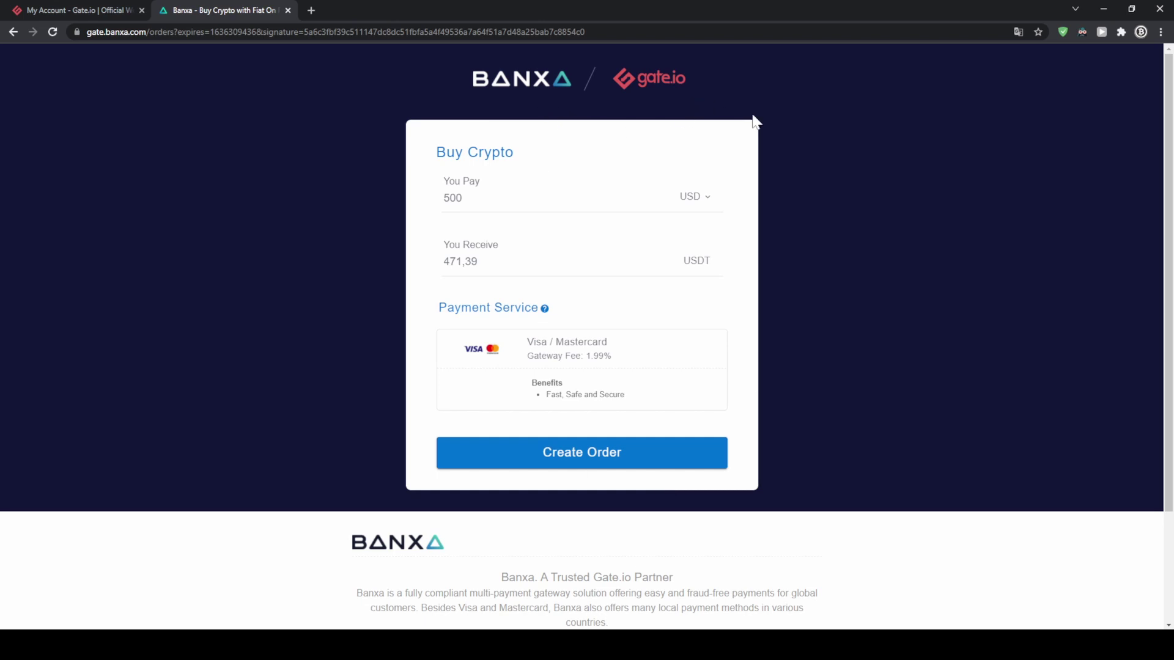
Step: Create the Banxa order, then close the Banxa tab with Ctrl+W to return to Gate.io
{"action": "left_click", "coordinate": [587, 459]}
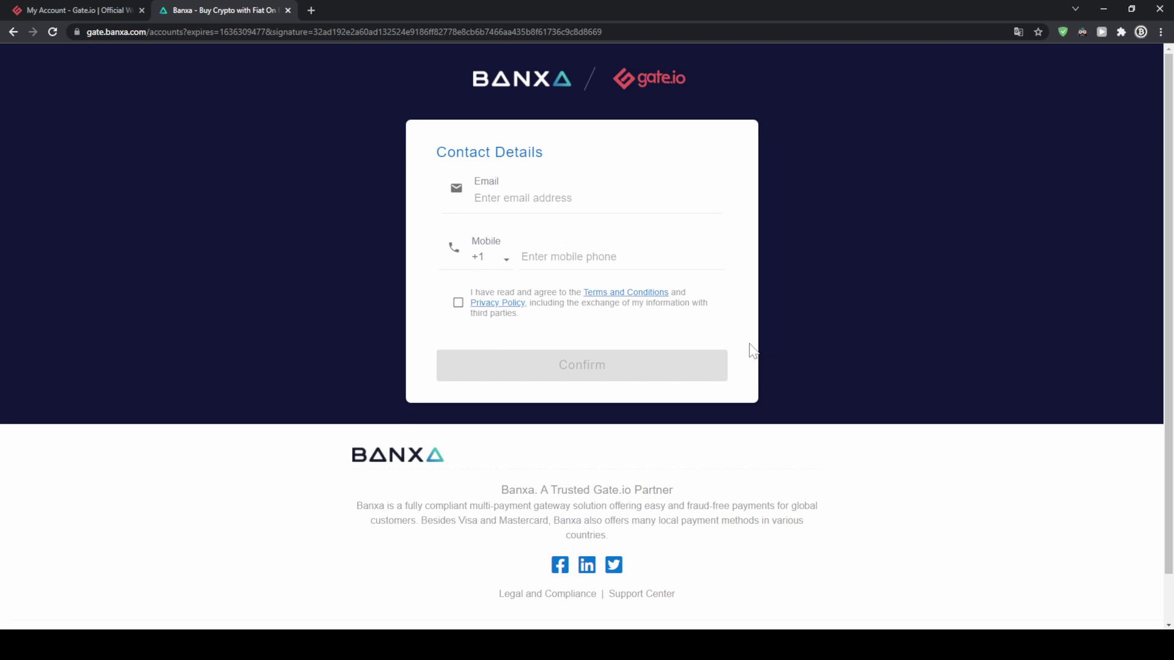
{"action": "key", "text": "ctrl+w"}
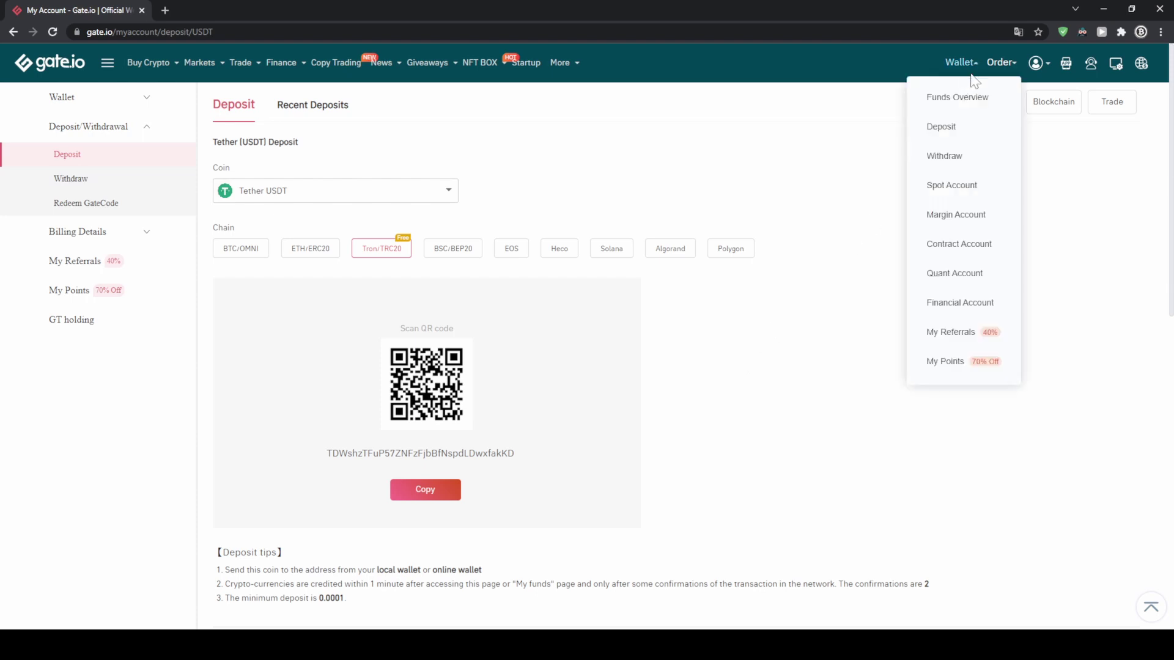
Step: Open Funds Overview and view Spot Account balances showing 266.662009 USDT
{"action": "left_click", "coordinate": [956, 97]}
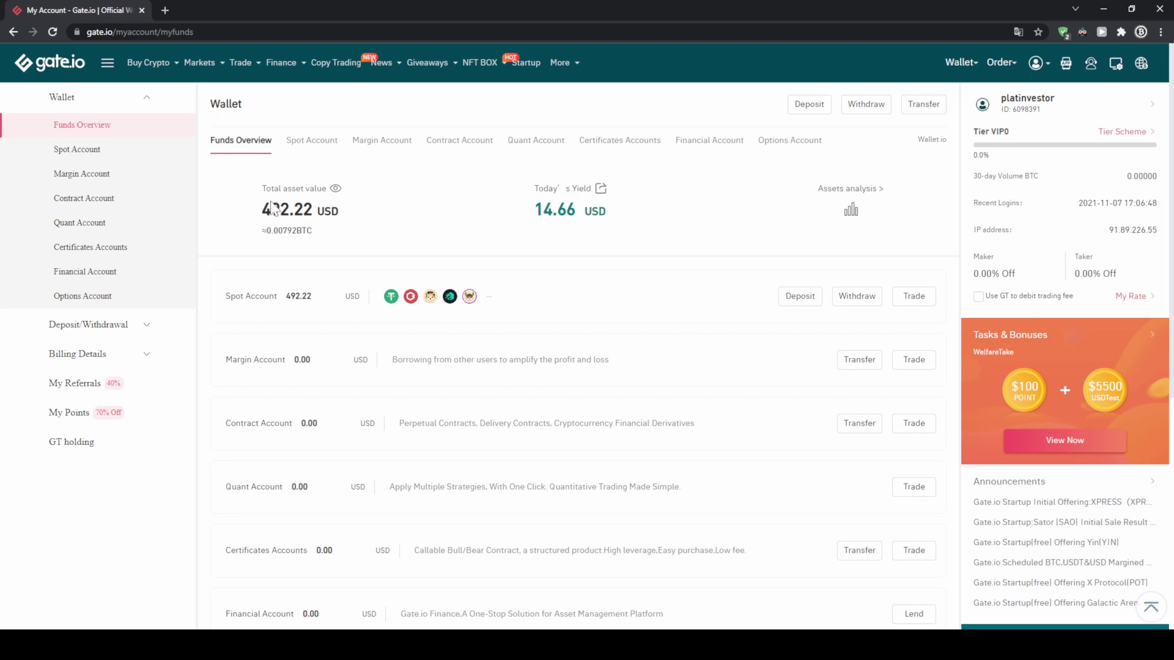
{"action": "left_click_drag", "start_coordinate": [275, 209], "coordinate": [341, 210]}
{"action": "left_click", "coordinate": [350, 221]}
{"action": "left_click", "coordinate": [321, 305]}
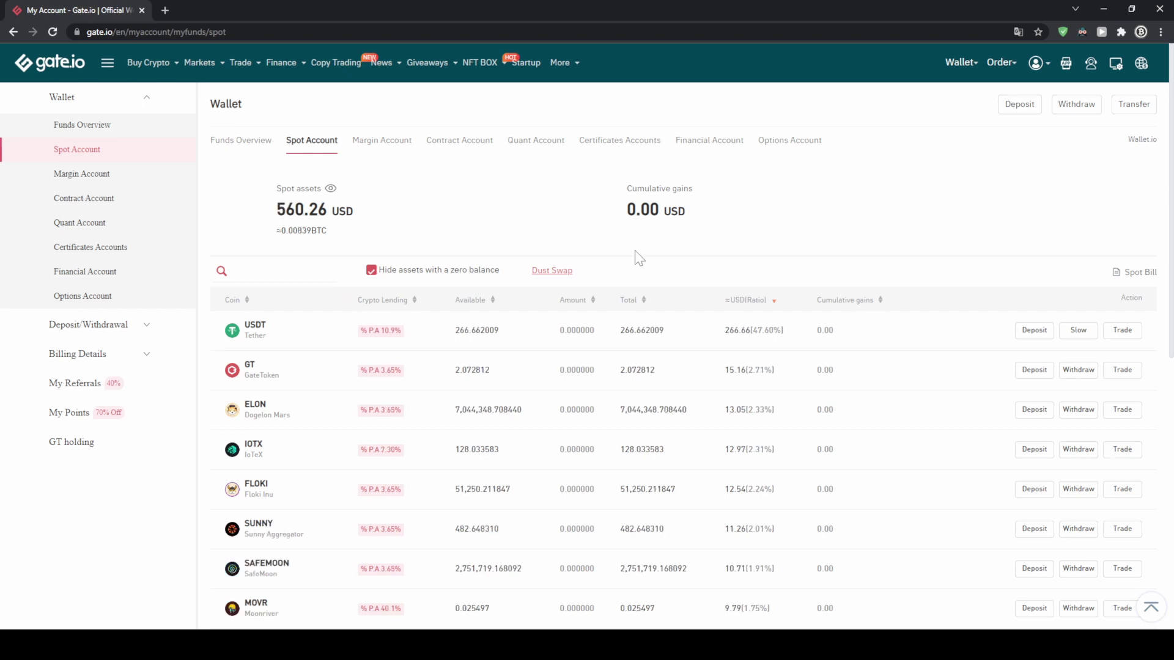
Step: Open Spot Trading Standard for BTC/USDT and scroll to the Buy/Sell limit forms
{"action": "mouse_move", "coordinate": [234, 67]}
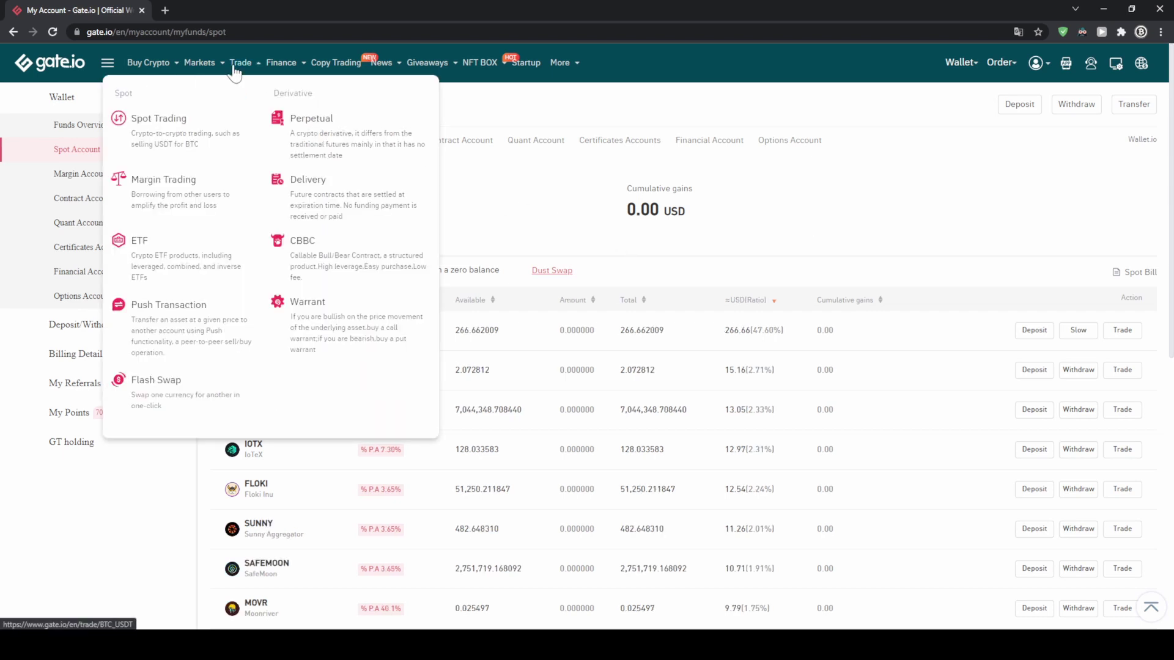
{"action": "mouse_move", "coordinate": [194, 118]}
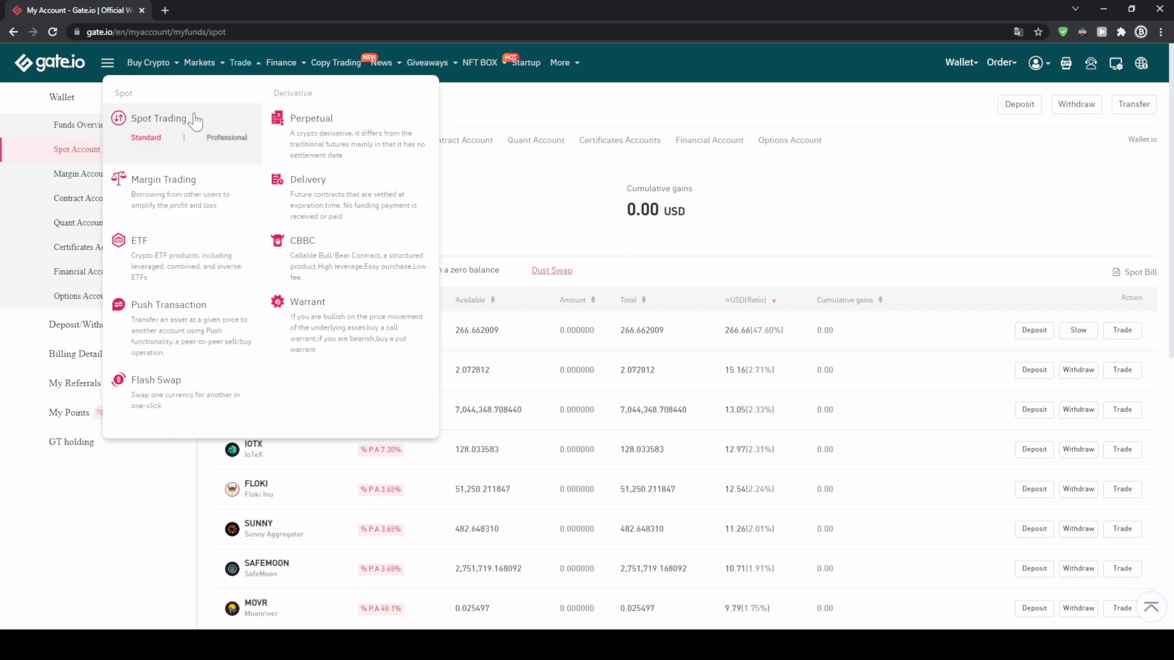
{"action": "left_click", "coordinate": [150, 140]}
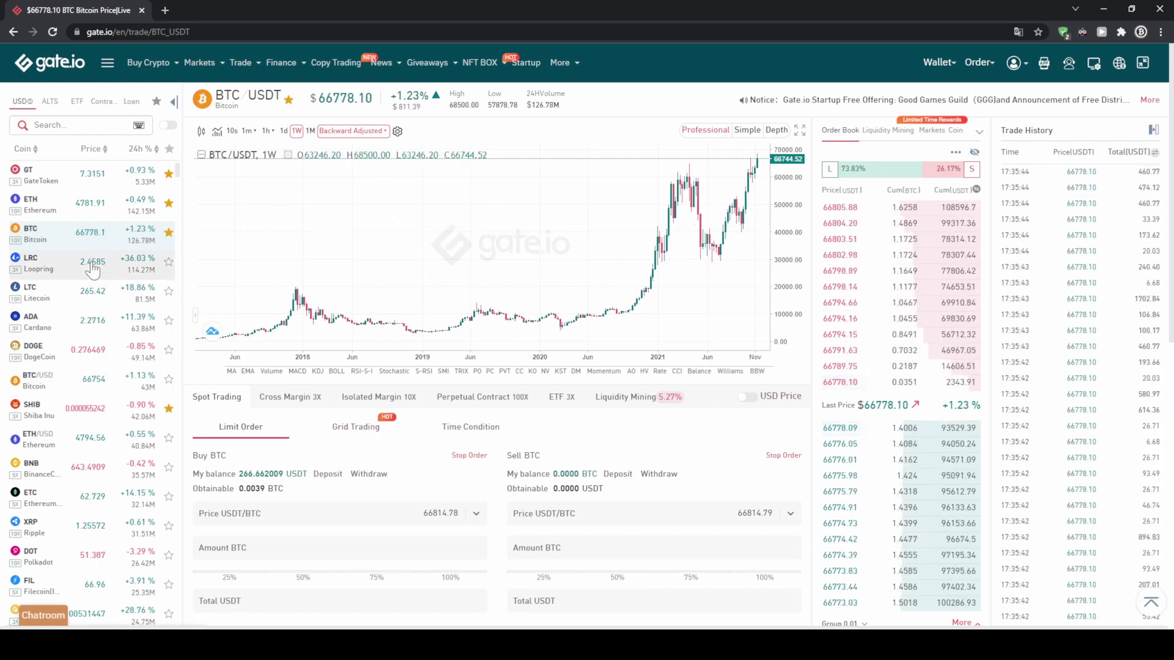
{"action": "scroll", "coordinate": [92, 269], "scroll_direction": "down", "scroll_amount": 15}
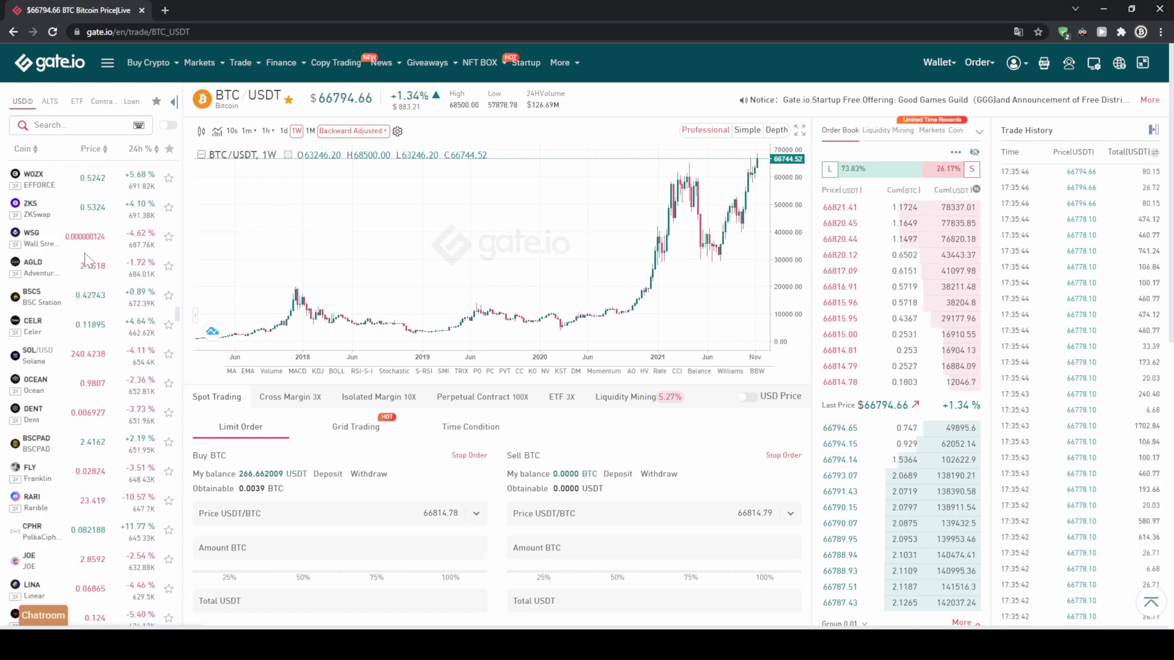
{"action": "scroll", "coordinate": [90, 272], "scroll_direction": "up", "scroll_amount": 3}
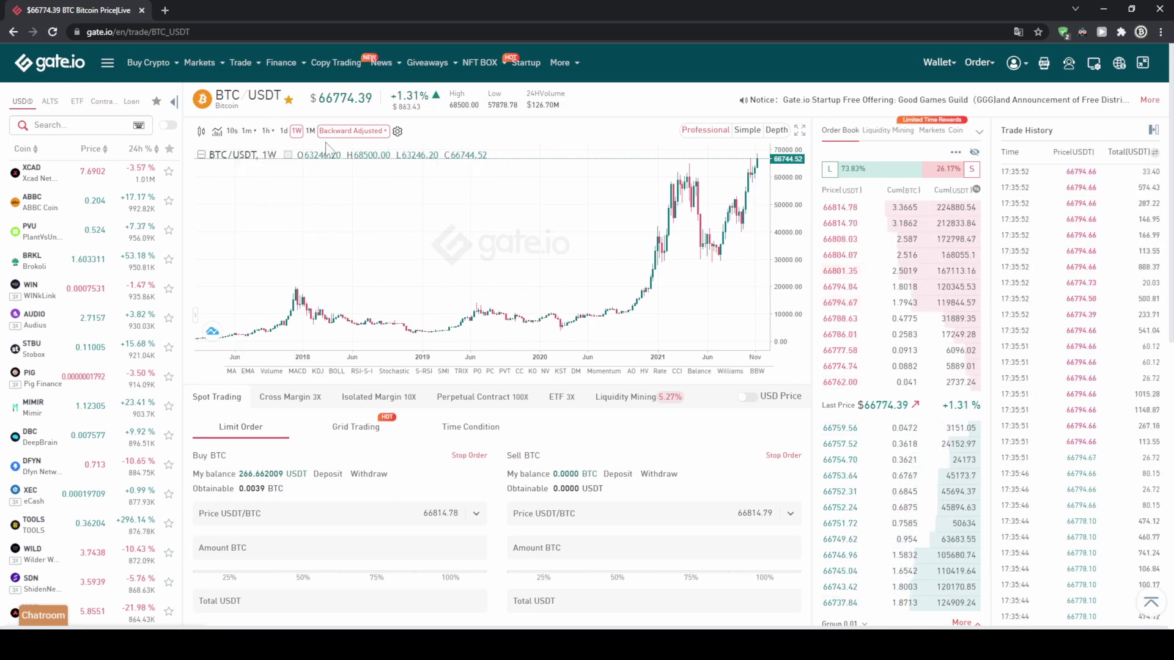
{"action": "mouse_move", "coordinate": [882, 239]}
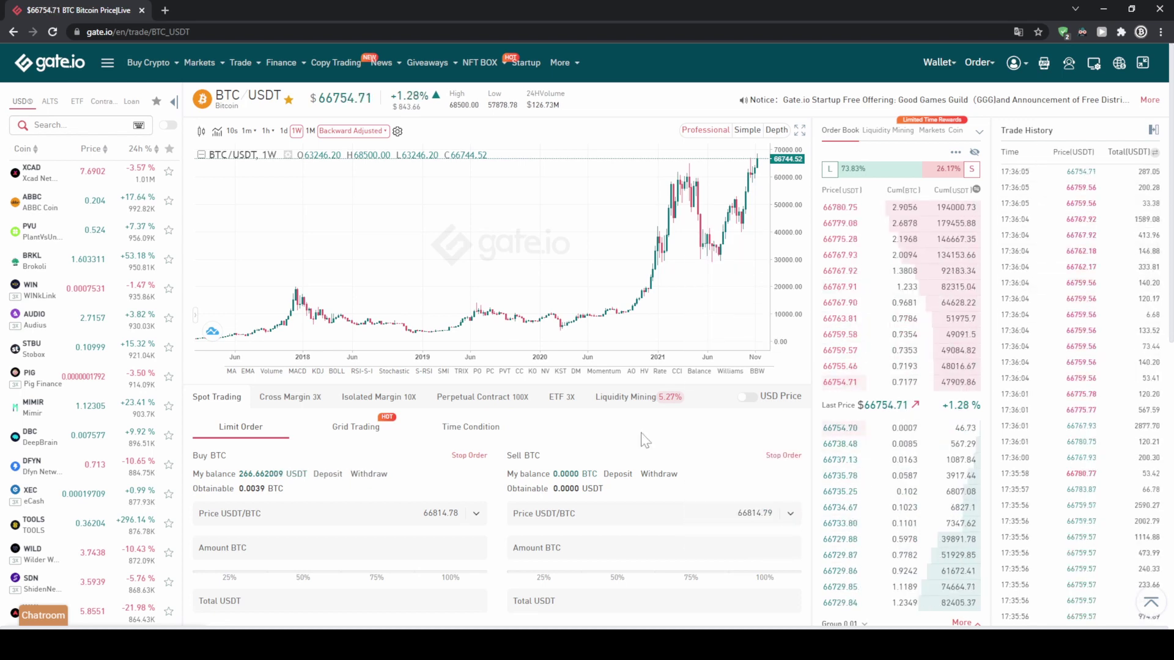
{"action": "scroll", "coordinate": [279, 477], "scroll_direction": "down", "scroll_amount": 1}
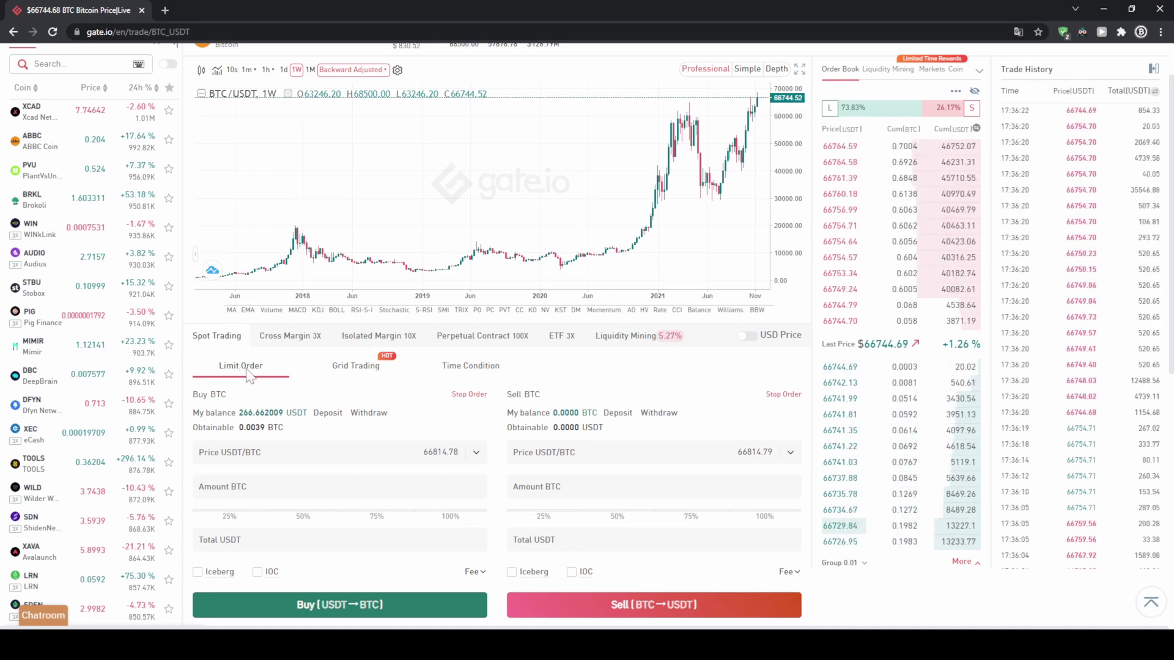
Step: Set the BTC buy price to the 66741.21 ask from the order book
{"action": "double_click", "coordinate": [440, 452]}
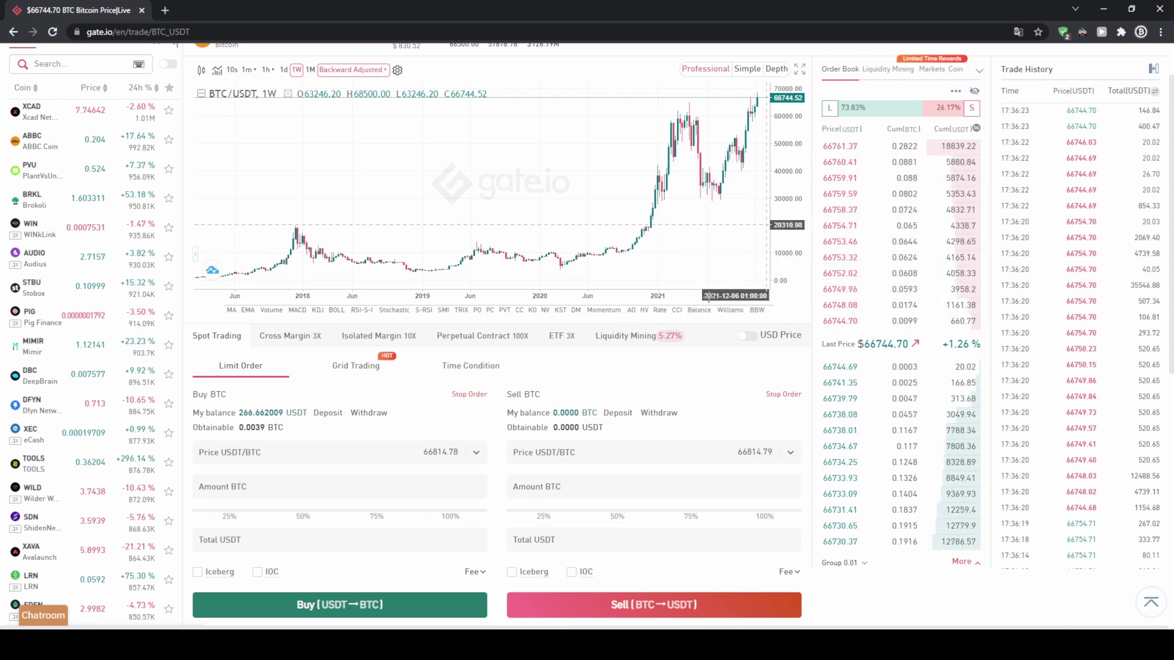
{"action": "double_click", "coordinate": [441, 452]}
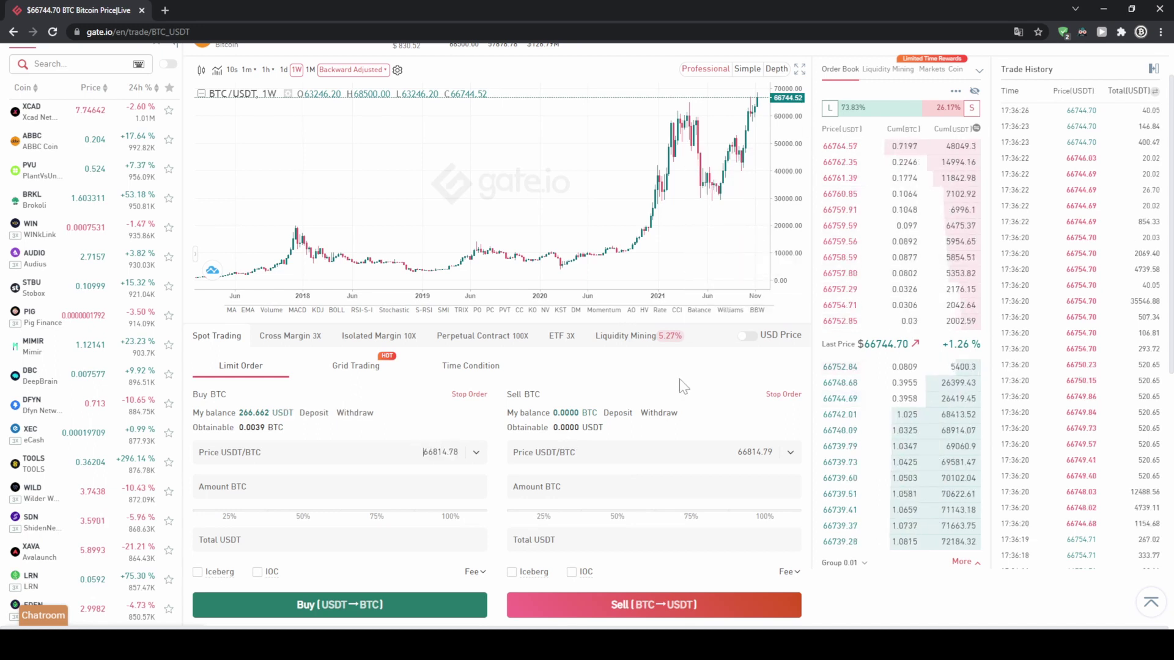
{"action": "left_click", "coordinate": [900, 185]}
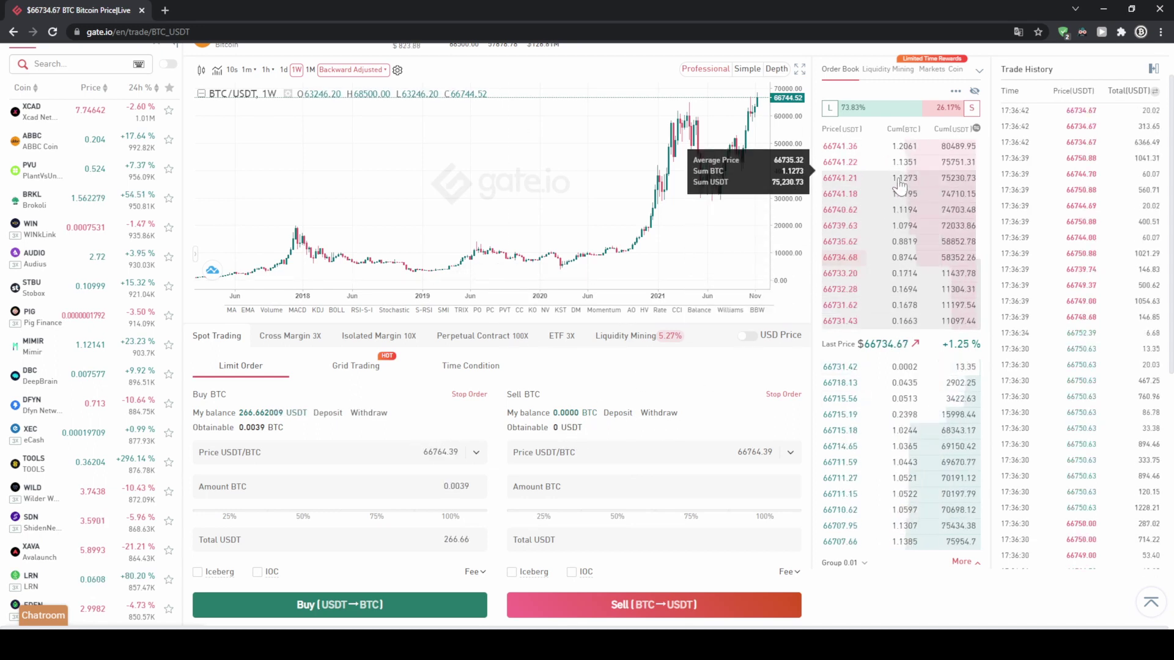
{"action": "left_click", "coordinate": [899, 182]}
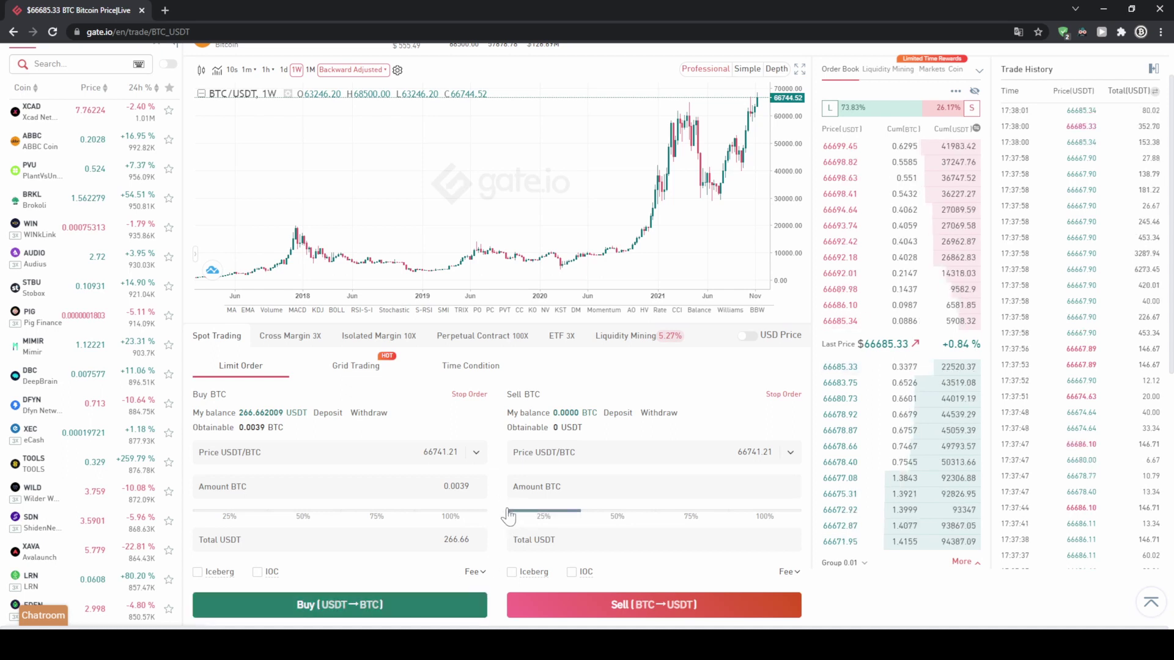
{"action": "scroll", "coordinate": [507, 517], "scroll_direction": "up", "scroll_amount": 1}
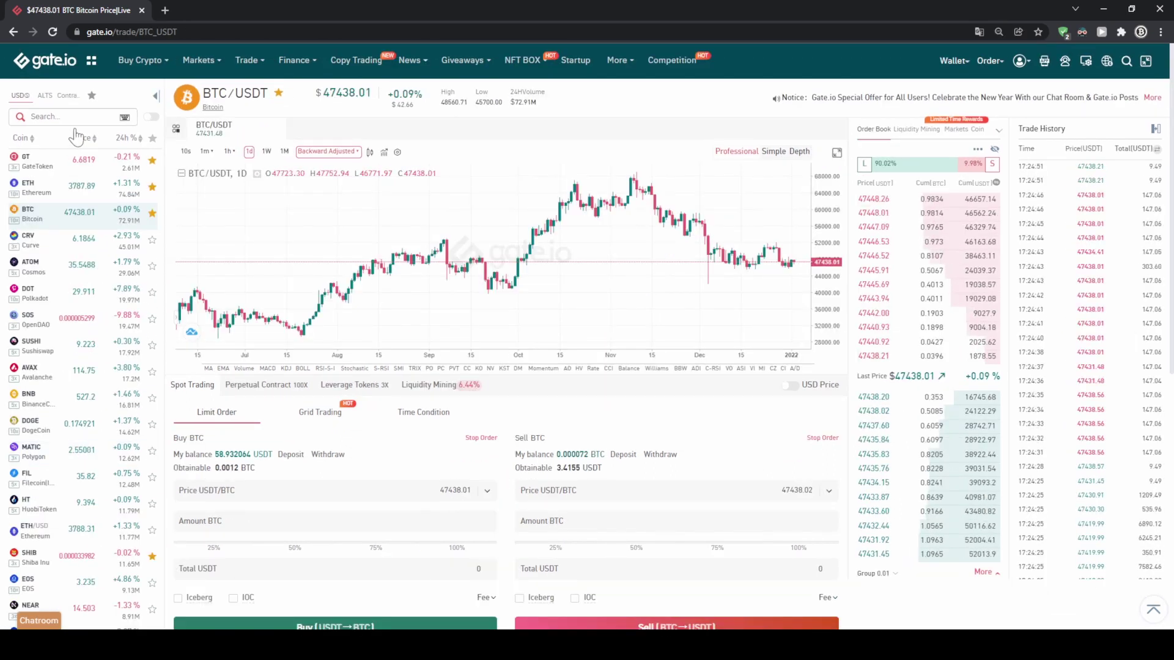
Step: Search the coin list for 'qnt' and open the QNT_USDT trading pair
{"action": "left_click", "coordinate": [57, 119]}
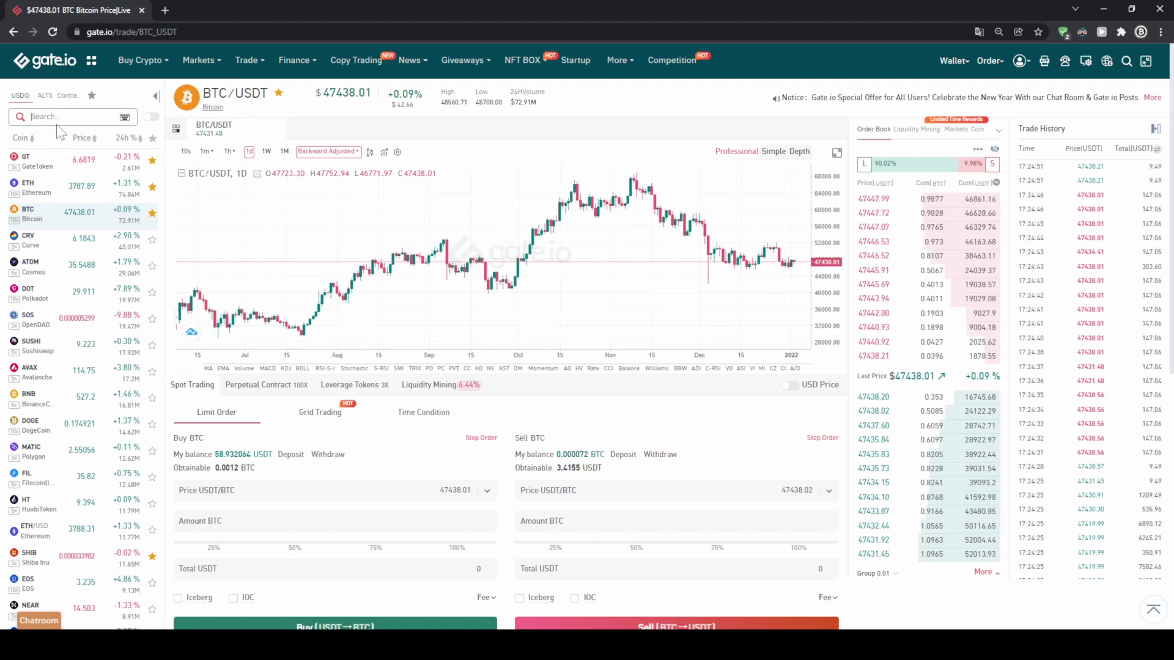
{"action": "type", "text": "qn"}
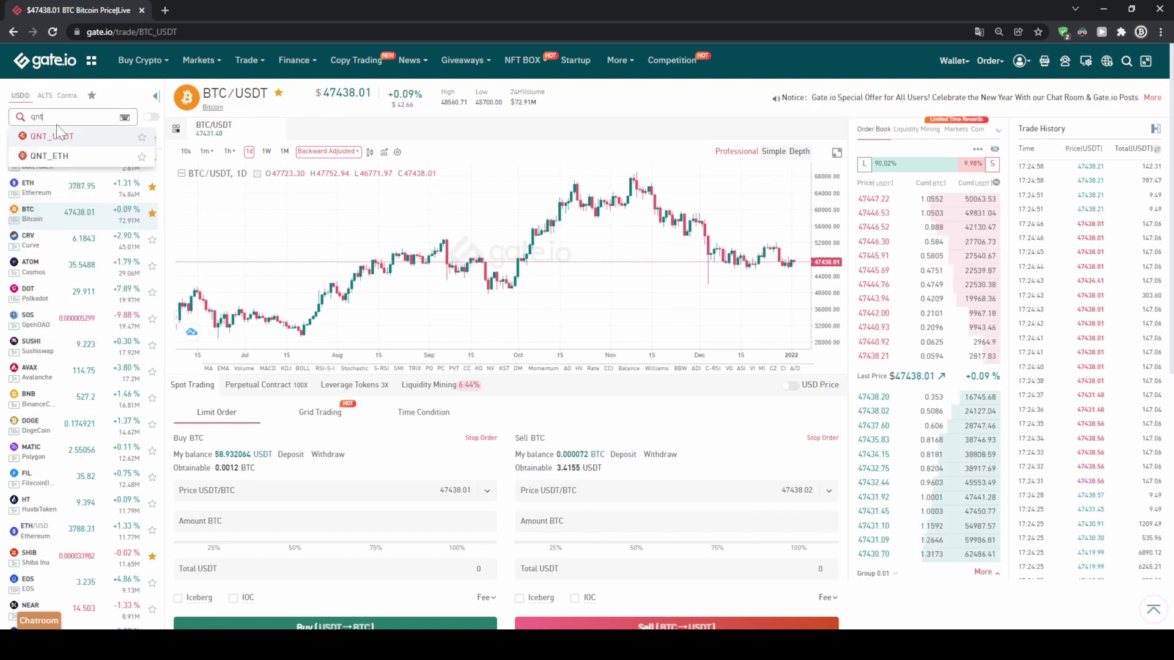
{"action": "type", "text": "t"}
{"action": "left_click", "coordinate": [54, 138]}
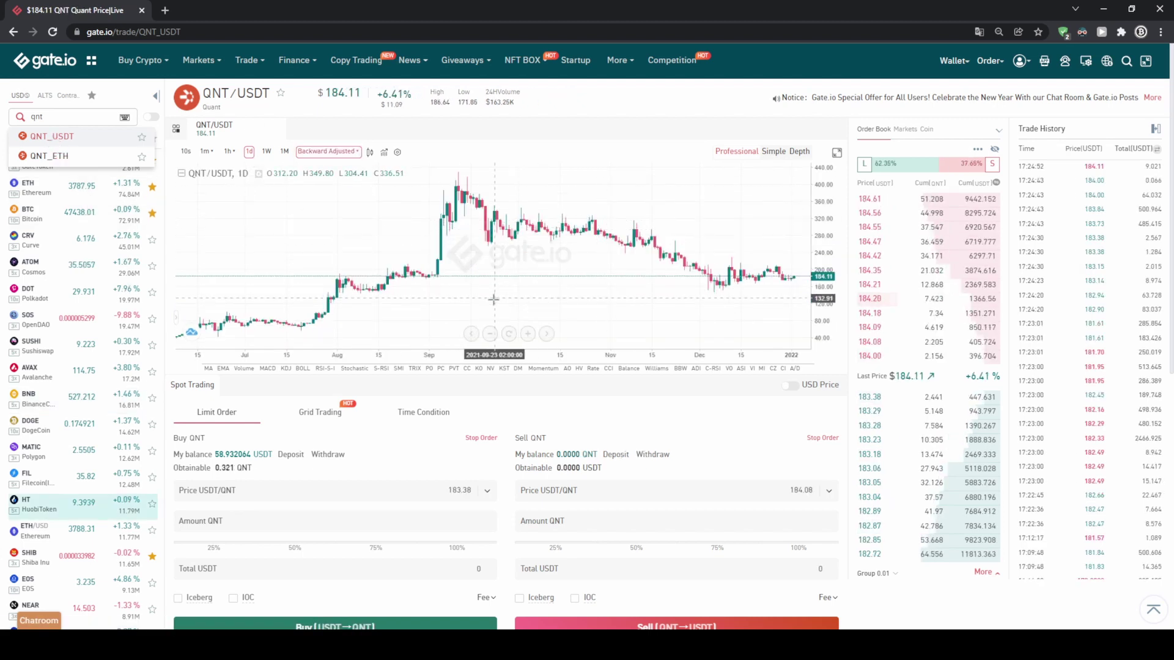
{"action": "scroll", "coordinate": [220, 367], "scroll_direction": "down", "scroll_amount": 1}
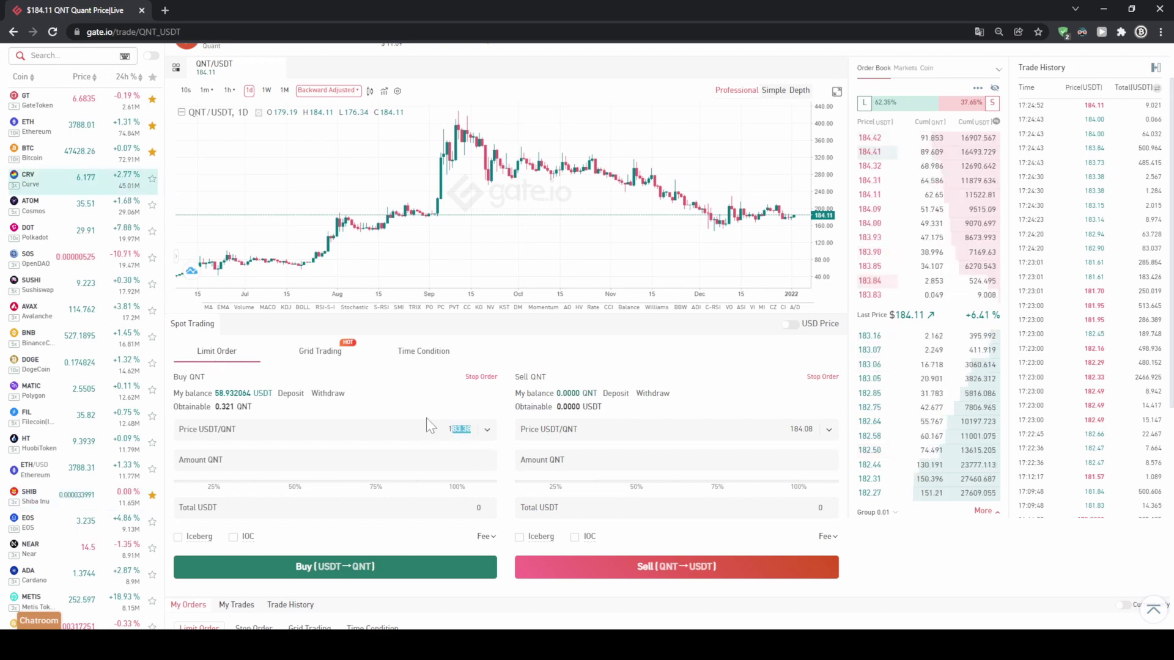
Step: Submit a limit buy at 184.32 USDT using the full balance: 0.319 QNT for 58.798 USDT
{"action": "left_click_drag", "start_coordinate": [448, 429], "coordinate": [465, 429]}
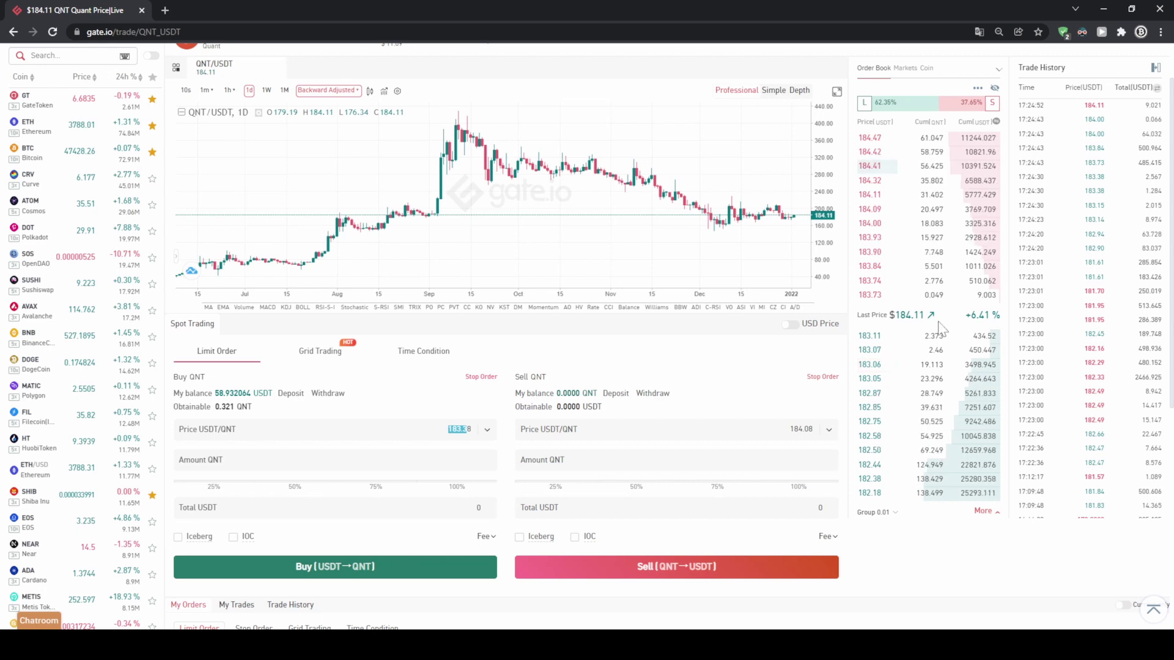
{"action": "mouse_move", "coordinate": [917, 295]}
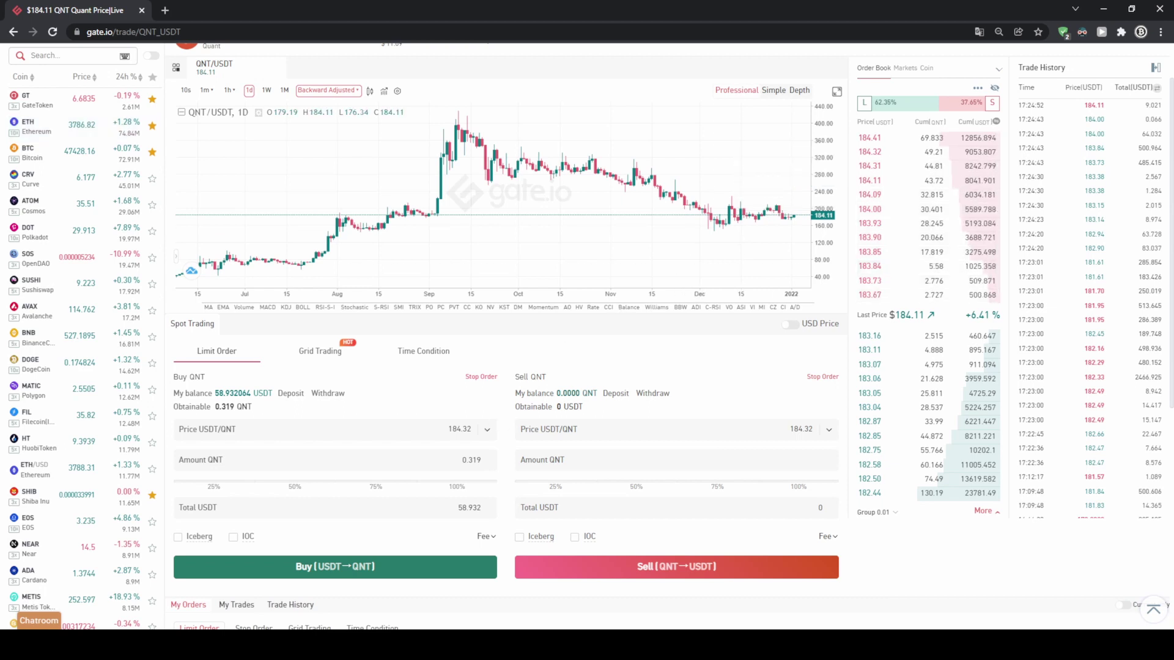
{"action": "mouse_move", "coordinate": [950, 216]}
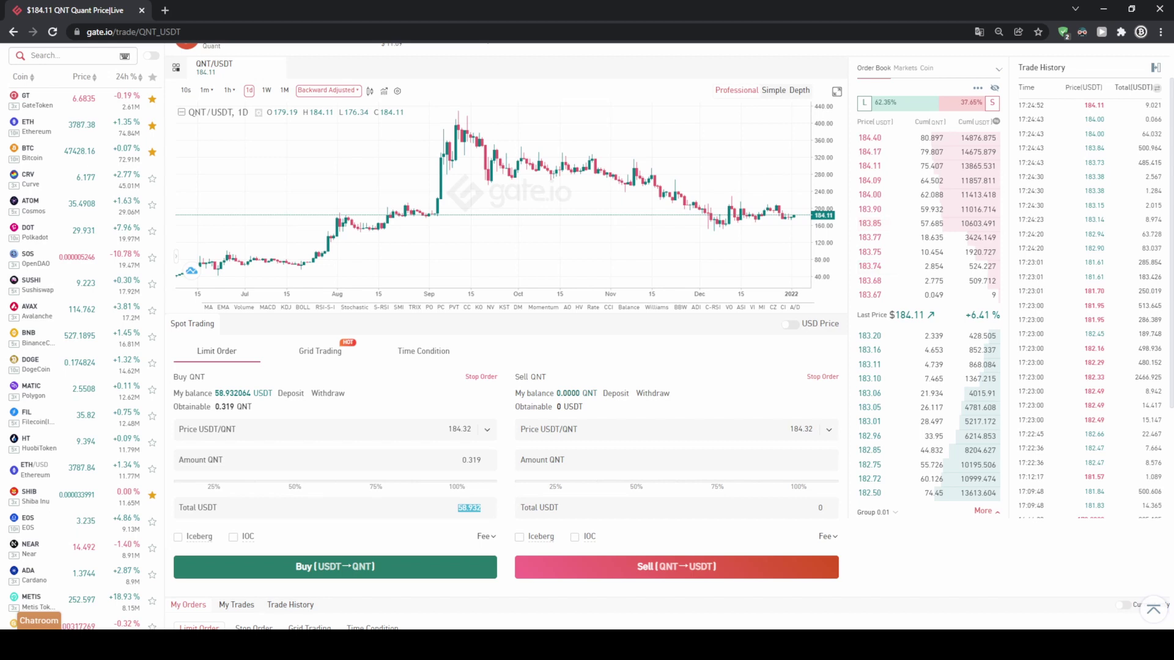
{"action": "left_click", "coordinate": [296, 487]}
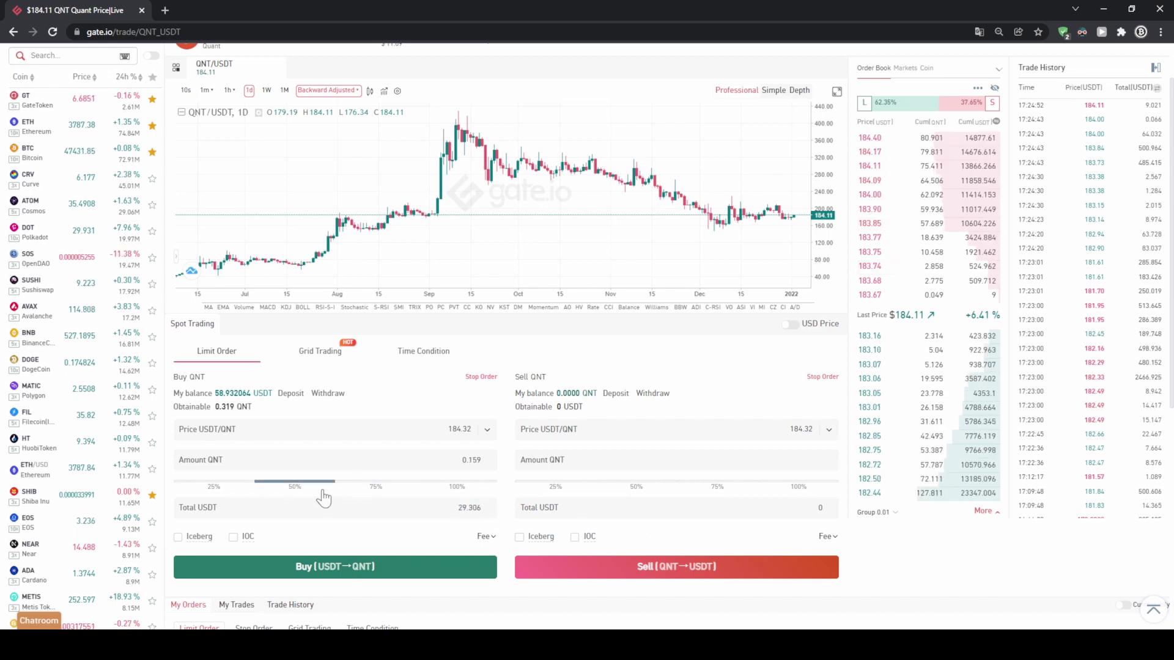
{"action": "left_click", "coordinate": [472, 489]}
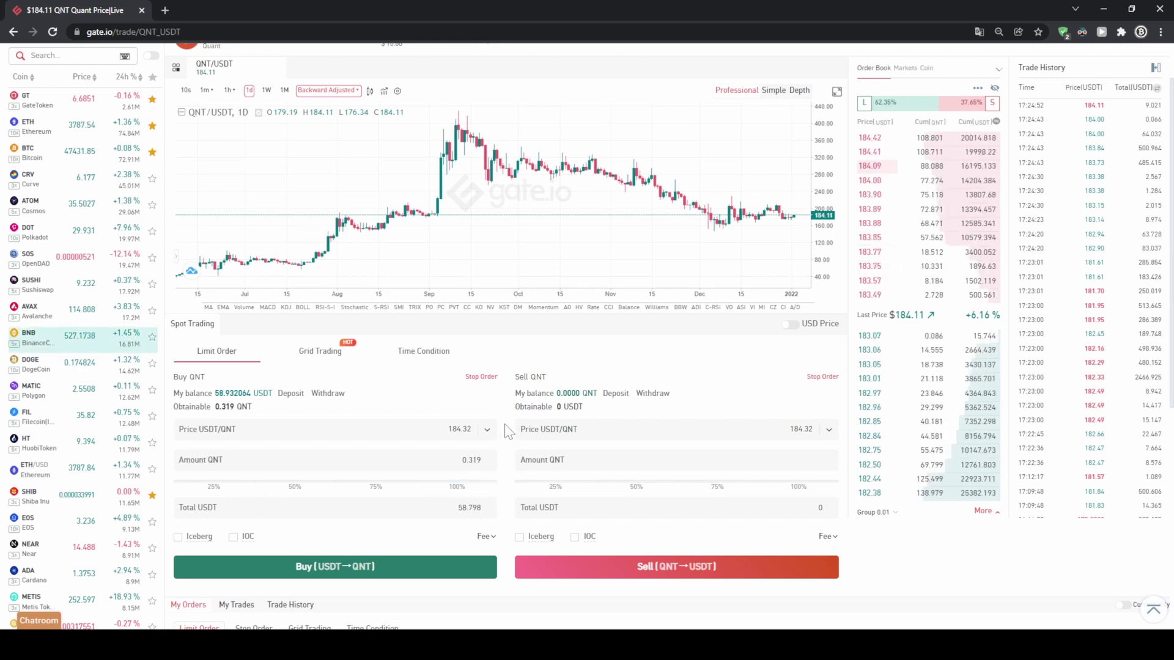
{"action": "scroll", "coordinate": [508, 432], "scroll_direction": "down", "scroll_amount": 1}
{"action": "scroll", "coordinate": [507, 432], "scroll_direction": "up", "scroll_amount": 1}
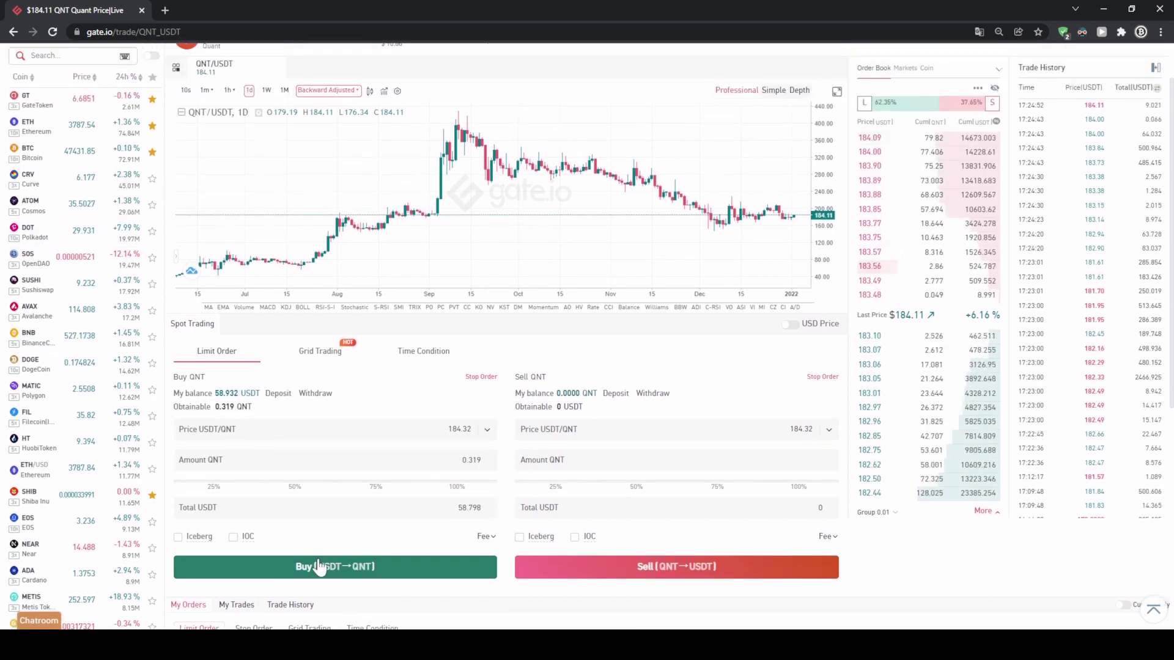
{"action": "left_click", "coordinate": [317, 566]}
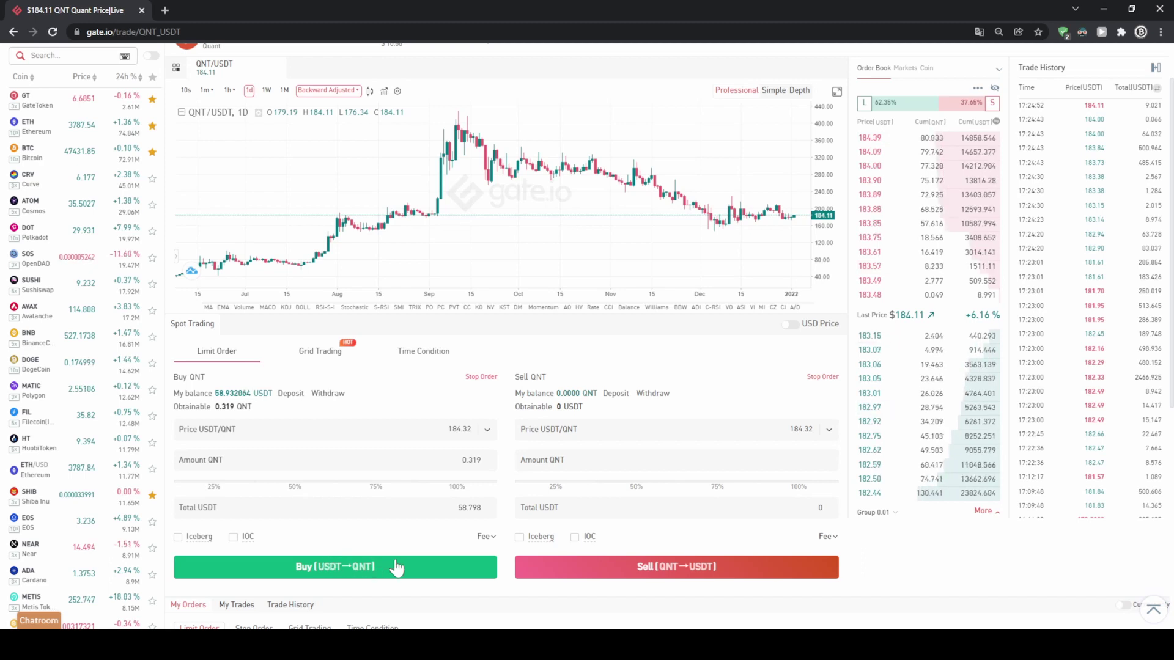